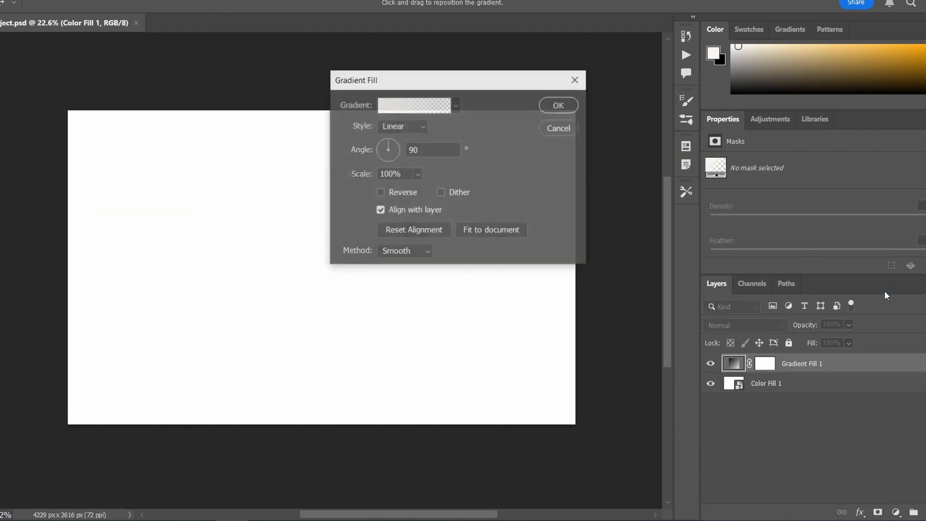
# Set the gradient fill's angle to 0° and apply the black-to-white preset from the Basics set.
pyautogui.moveTo(434, 153); pyautogui.dragTo(397, 152)
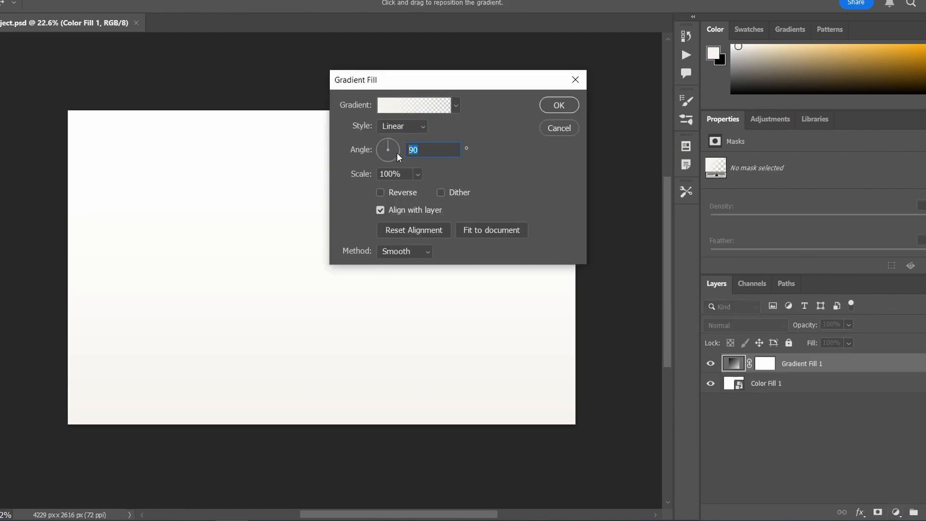
pyautogui.write('0')
pyautogui.click(456, 106)
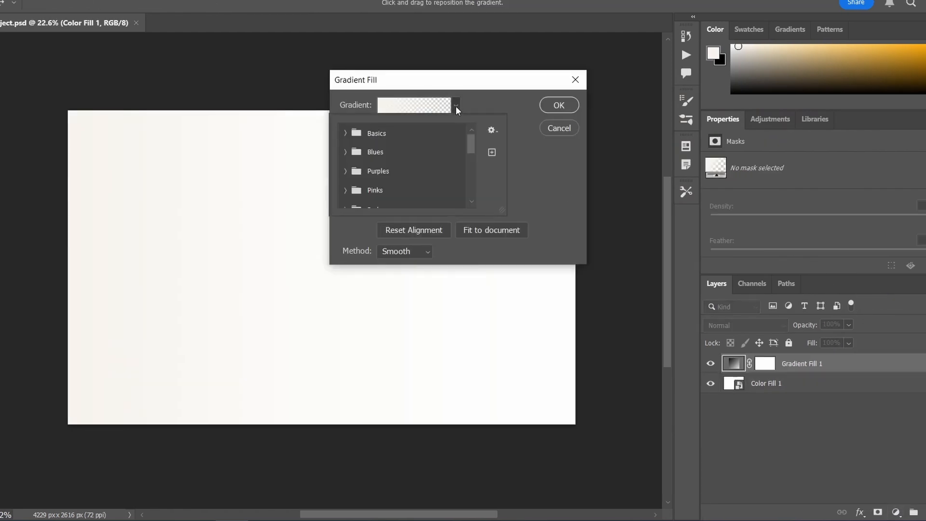
pyautogui.click(345, 134)
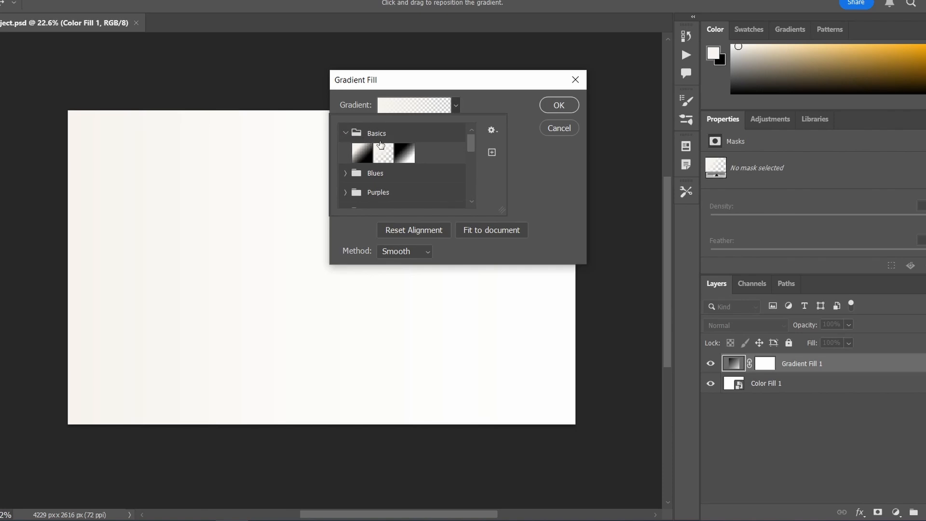
pyautogui.click(403, 155)
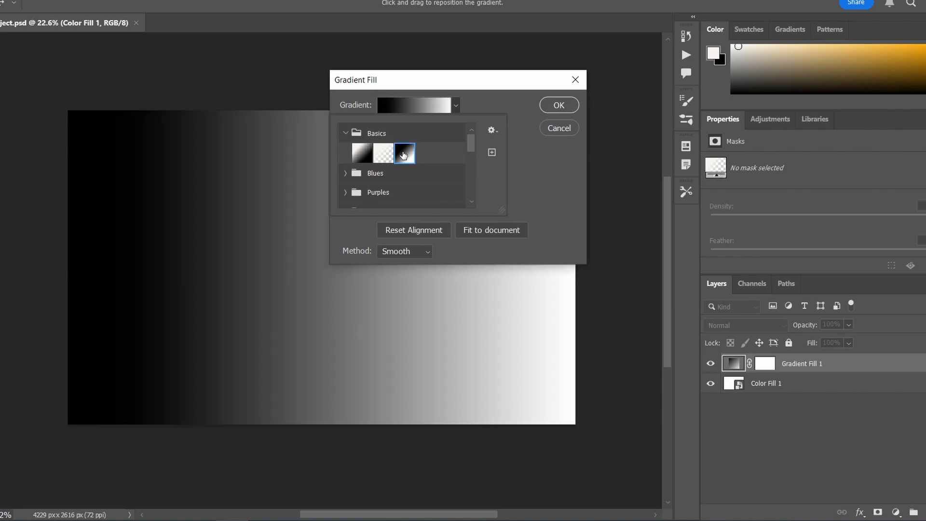
pyautogui.click(557, 106)
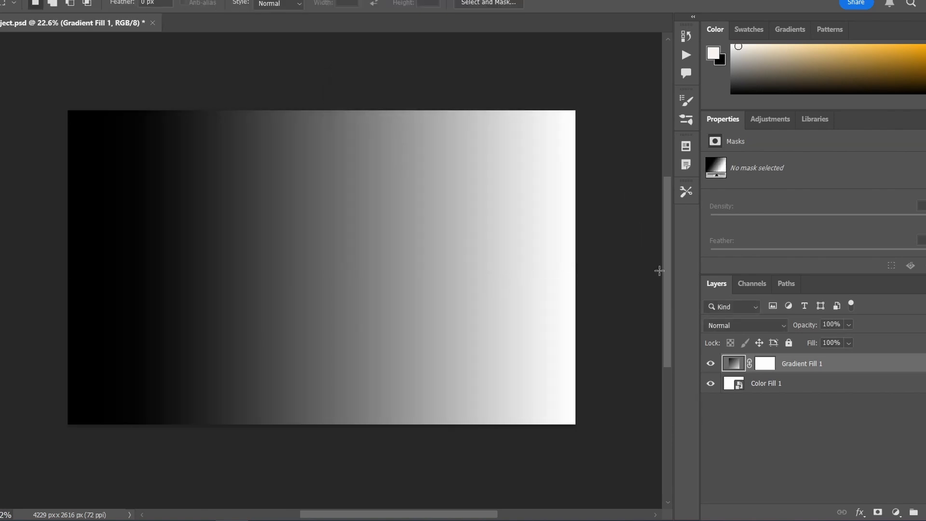
# Rasterize the gradient layer and squeeze it horizontally into a strip about 177 px wide along the canvas's left edge.
pyautogui.rightClick(803, 367)
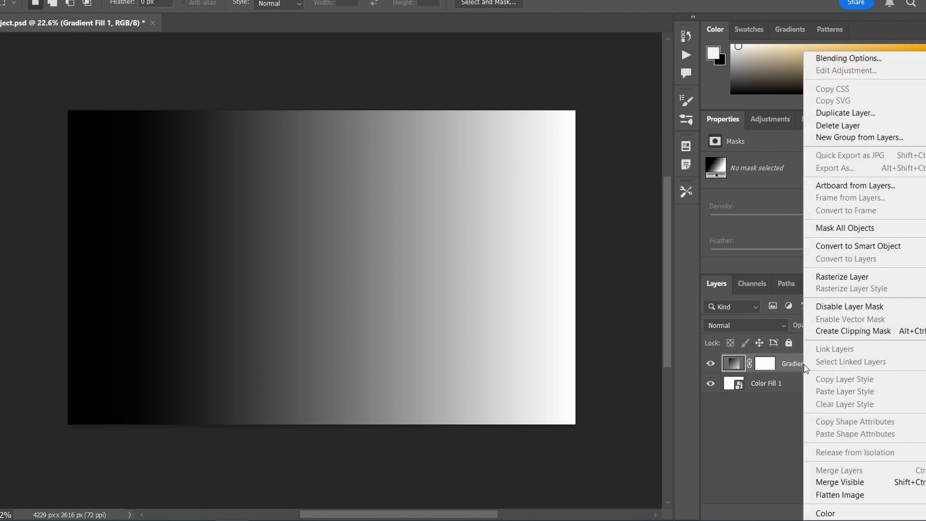
pyautogui.click(846, 276)
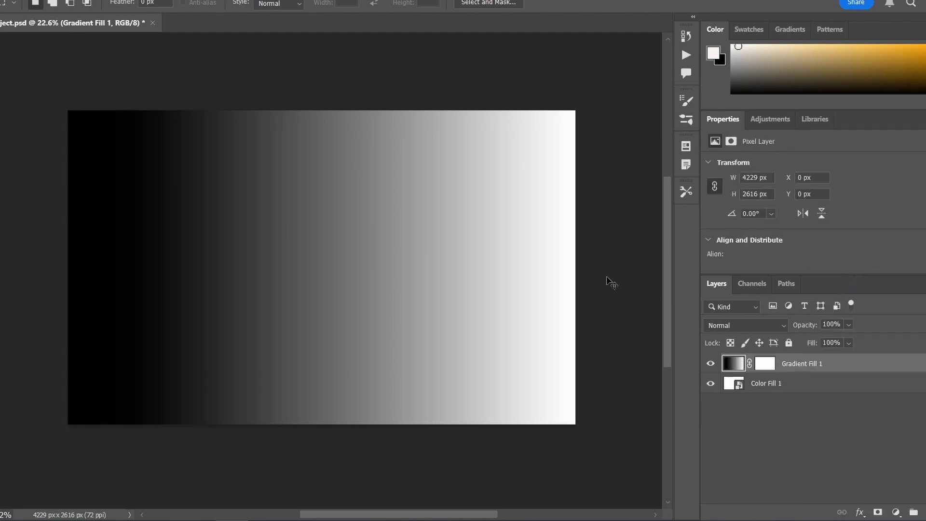
pyautogui.hotkey('ctrl', 't')
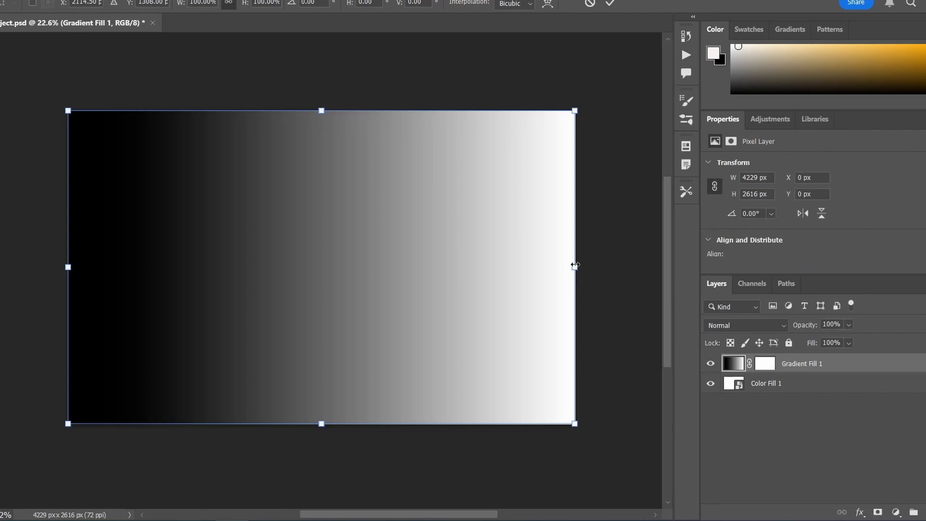
pyautogui.moveTo(575, 267); pyautogui.dragTo(89, 284)
pyautogui.click(609, 5)
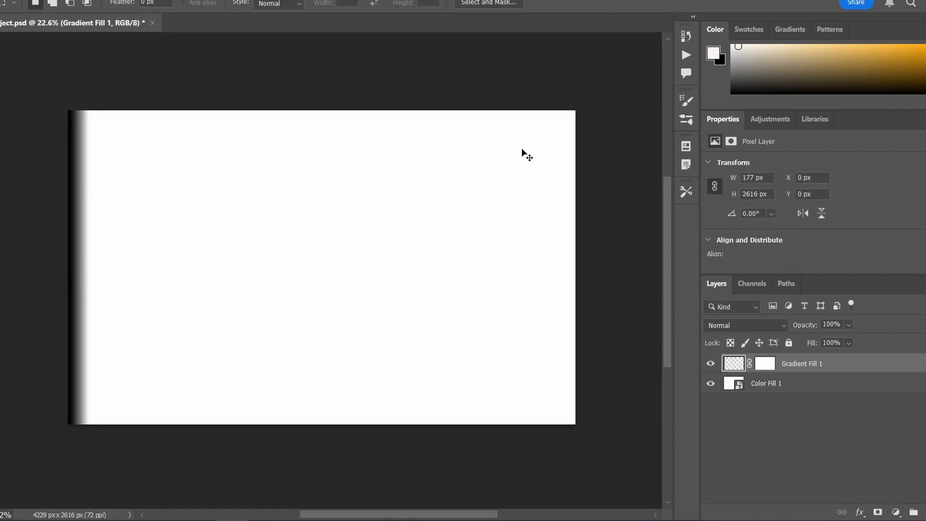
# Hide the Color Fill 1 layer and place a copy of the gradient strip directly beside the first one.
pyautogui.hotkey('ctrl', 'c')
pyautogui.hotkey('ctrl', 'v')
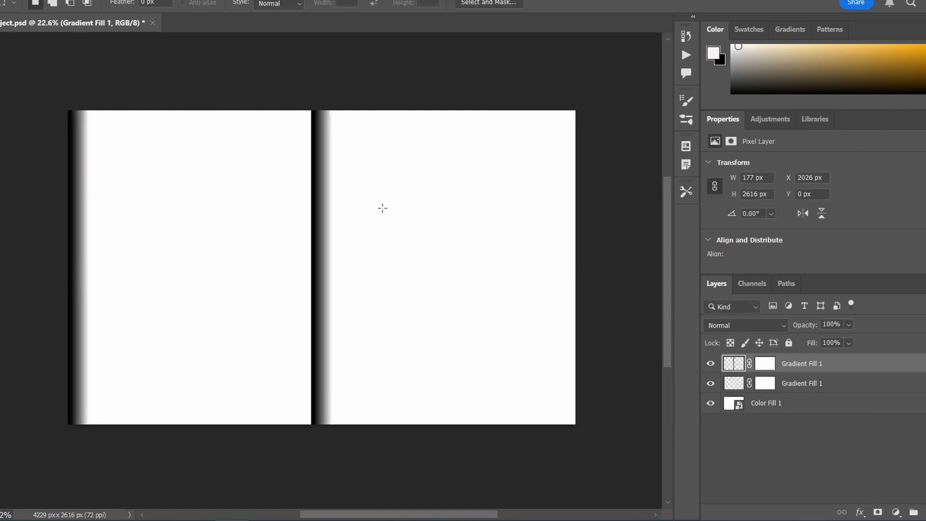
pyautogui.click(712, 402)
pyautogui.hotkey('ctrl', 't')
pyautogui.moveTo(324, 288); pyautogui.dragTo(102, 306)
pyautogui.press('Return')
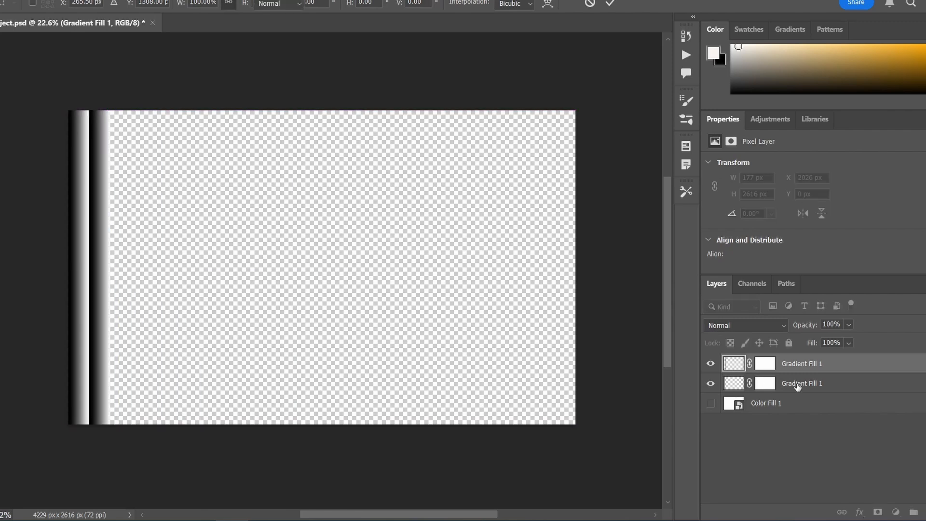
# Duplicate both gradient strips together and place the copied pair directly to the right of the originals.
pyautogui.keyDown('shift'); pyautogui.click(795, 384); pyautogui.keyUp('shift')
pyautogui.hotkey('ctrl', 'c')
pyautogui.hotkey('ctrl', 'v')
pyautogui.moveTo(284, 341); pyautogui.dragTo(94, 343)
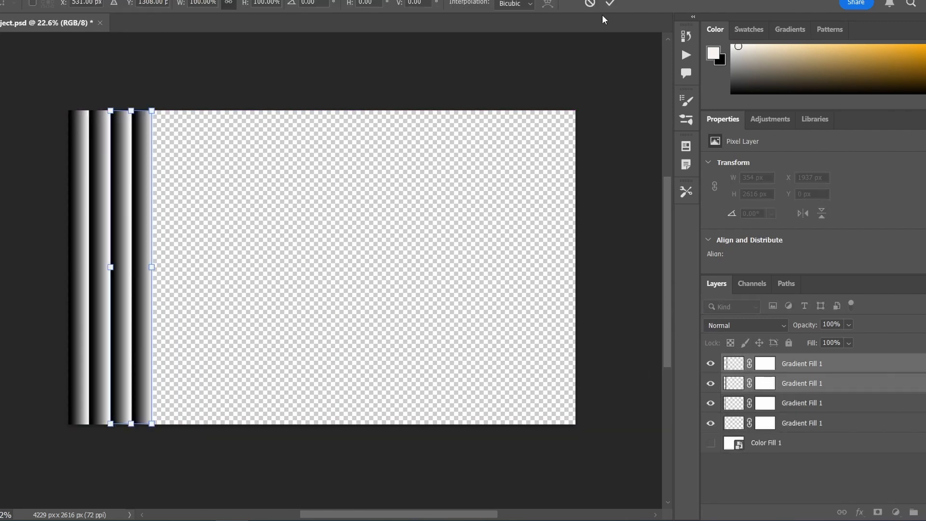
# Duplicate all four gradient strips and align the copied block against the existing ones, making eight strips.
pyautogui.keyDown('shift'); pyautogui.click(863, 424); pyautogui.keyUp('shift')
pyautogui.hotkey('ctrl', 'c')
pyautogui.hotkey('ctrl', 'v')
pyautogui.hotkey('ctrl', 't')
pyautogui.moveTo(335, 301); pyautogui.dragTo(209, 303)
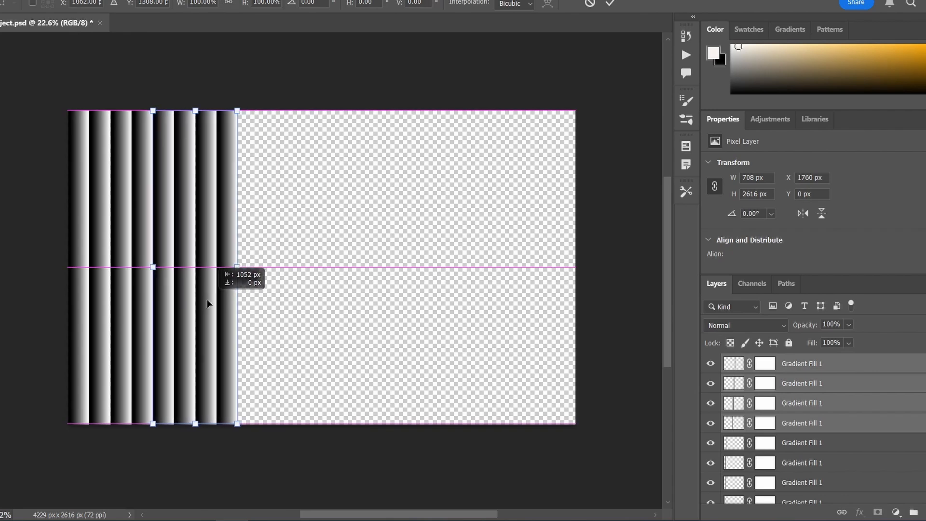
pyautogui.press('Return')
# Duplicate the eight gradient strips and place the copied block to their right, making sixteen strips.
pyautogui.scroll(-3, 841, 443)
pyautogui.click(841, 444)
pyautogui.scroll(3, 841, 442)
pyautogui.keyDown('shift'); pyautogui.click(803, 361); pyautogui.keyUp('shift')
pyautogui.hotkey('ctrl', 'c')
pyautogui.hotkey('ctrl', 'v')
pyautogui.hotkey('ctrl', 't')
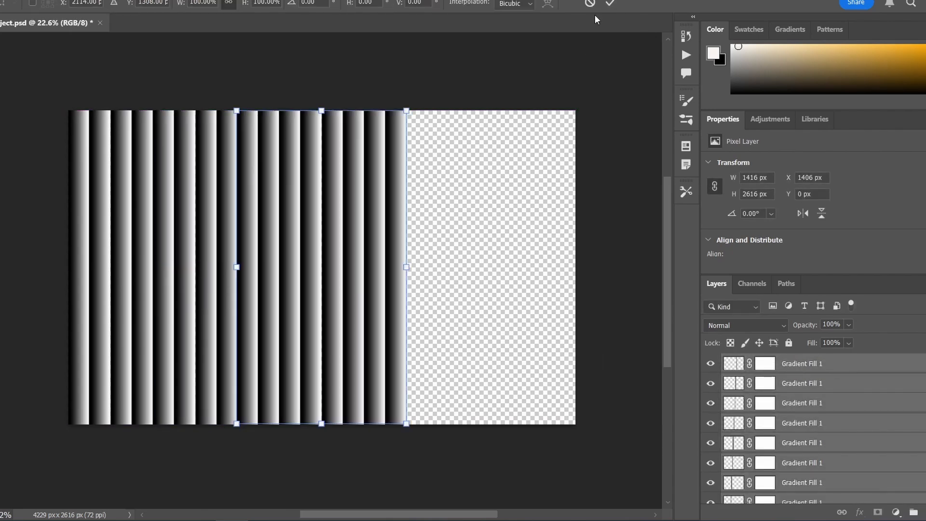
pyautogui.click(590, 4)
# Duplicate the top five strip layers and snap the copied block to the right end of the stripe row.
pyautogui.click(856, 365)
pyautogui.keyDown('shift'); pyautogui.click(857, 445); pyautogui.keyUp('shift')
pyautogui.hotkey('ctrl', 'c')
pyautogui.hotkey('ctrl', 'v')
pyautogui.hotkey('ctrl', 't')
pyautogui.moveTo(331, 329); pyautogui.dragTo(469, 325)
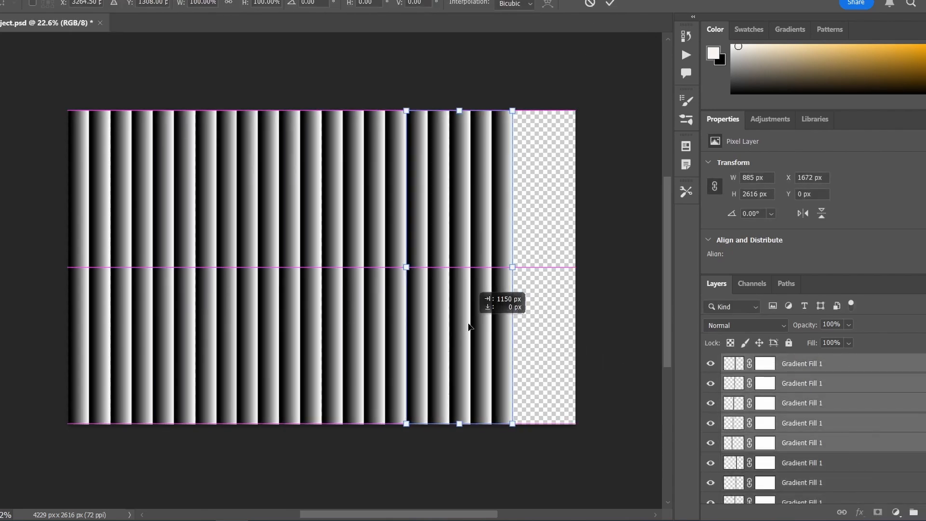
pyautogui.click(611, 3)
# Paste another block of five strips and position it over the remaining empty area at the canvas's right edge.
pyautogui.hotkey('ctrl', 'v')
pyautogui.hotkey('ctrl', 't')
pyautogui.moveTo(307, 243); pyautogui.dragTo(550, 243)
pyautogui.press('Return')
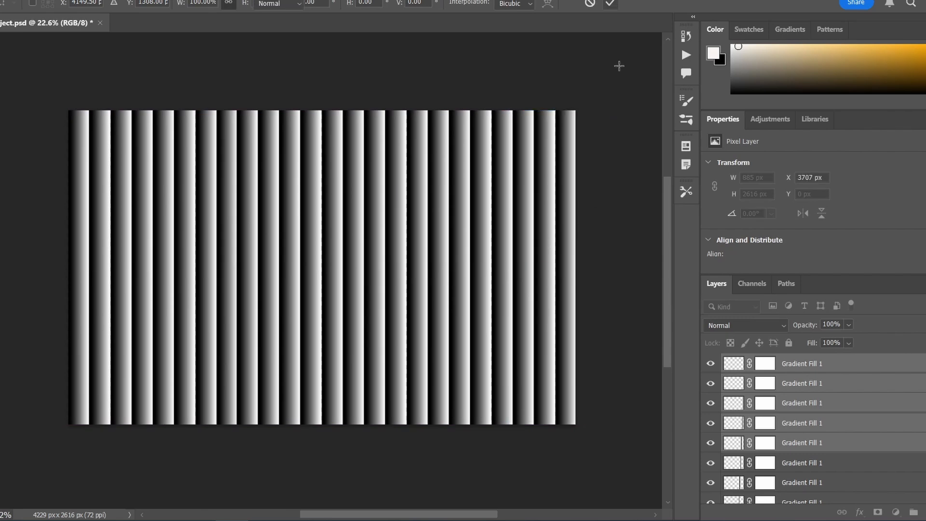
pyautogui.press('m')
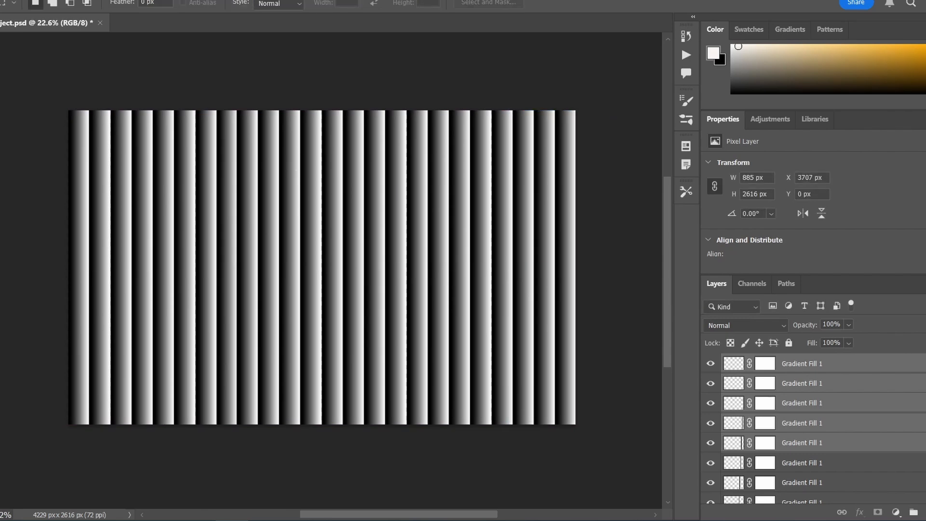
# Select all the gradient strip layers and merge the visible layers into one.
pyautogui.click(867, 439)
pyautogui.scroll(-2, 866, 436)
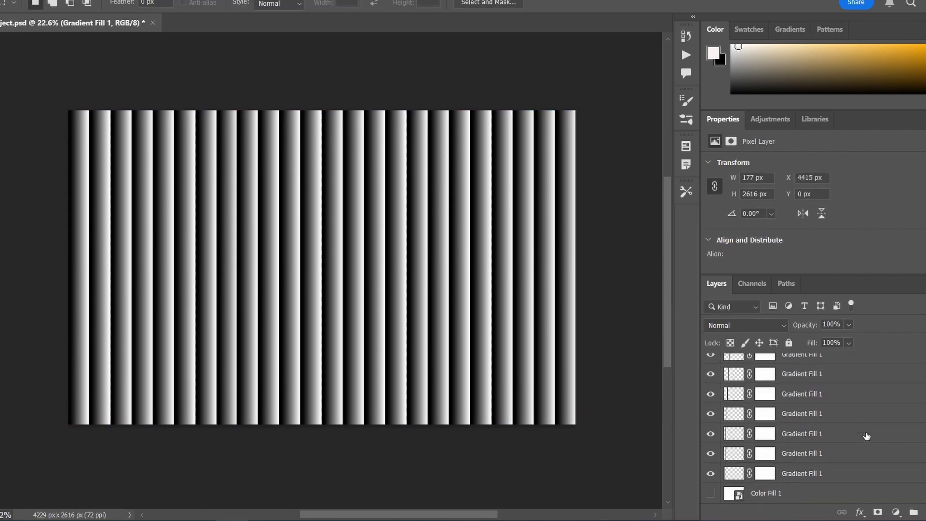
pyautogui.keyDown('shift'); pyautogui.click(852, 475); pyautogui.keyUp('shift')
pyautogui.rightClick(851, 475)
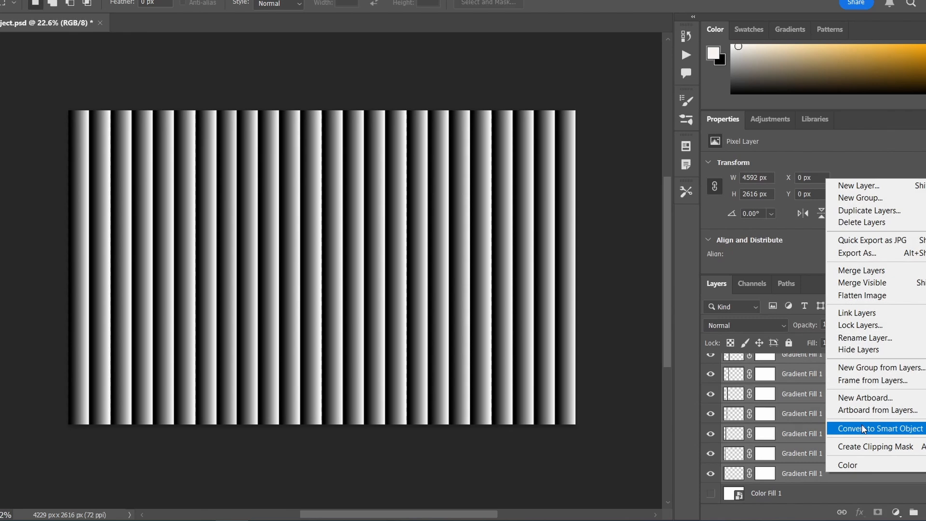
pyautogui.click(869, 281)
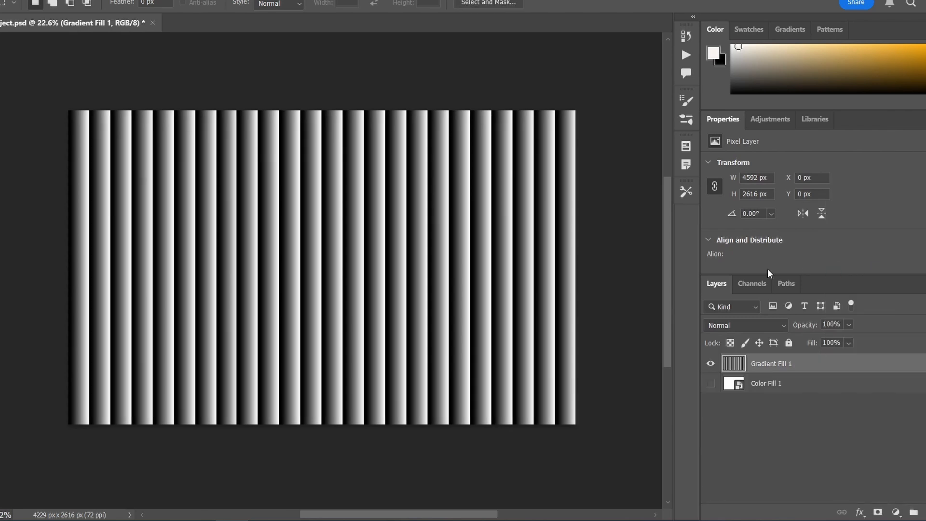
# Apply a Gaussian Blur with a radius of 3.0 pixels to the merged stripe layer.
pyautogui.click(137, 6)
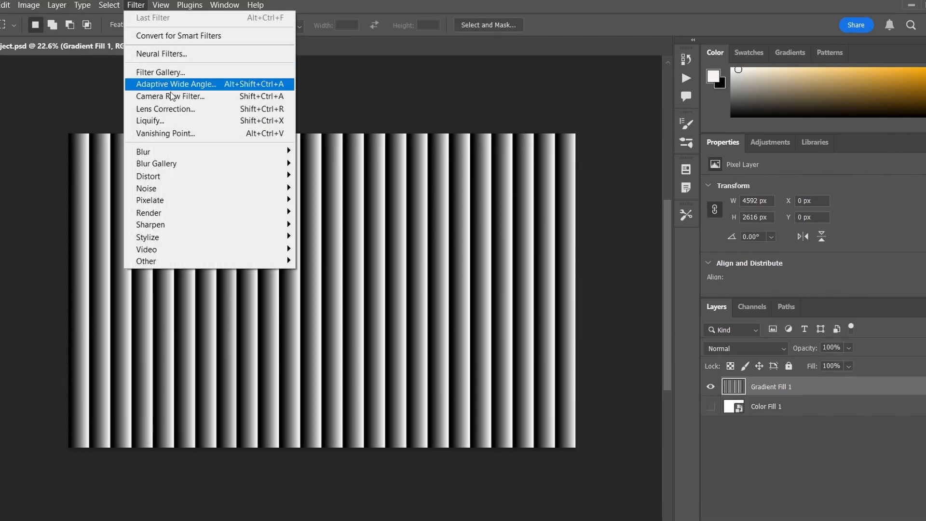
pyautogui.moveTo(185, 153)
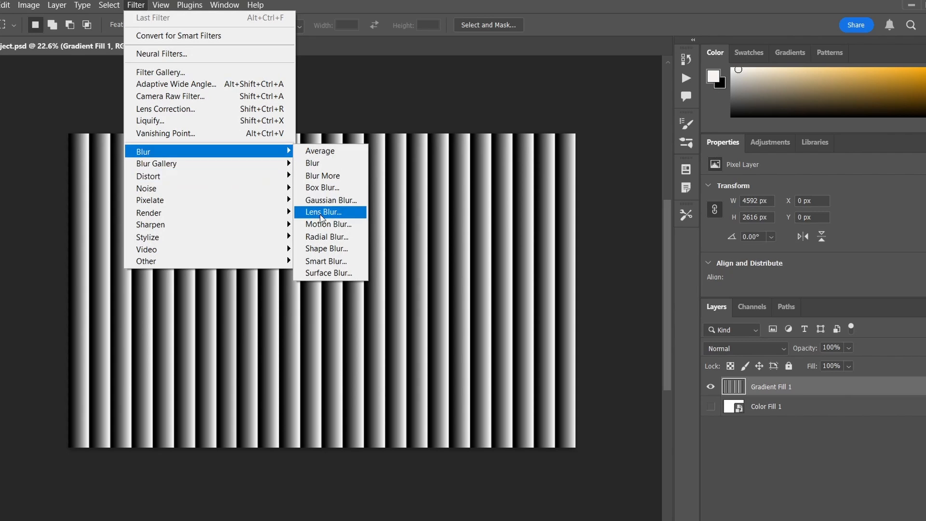
pyautogui.click(331, 200)
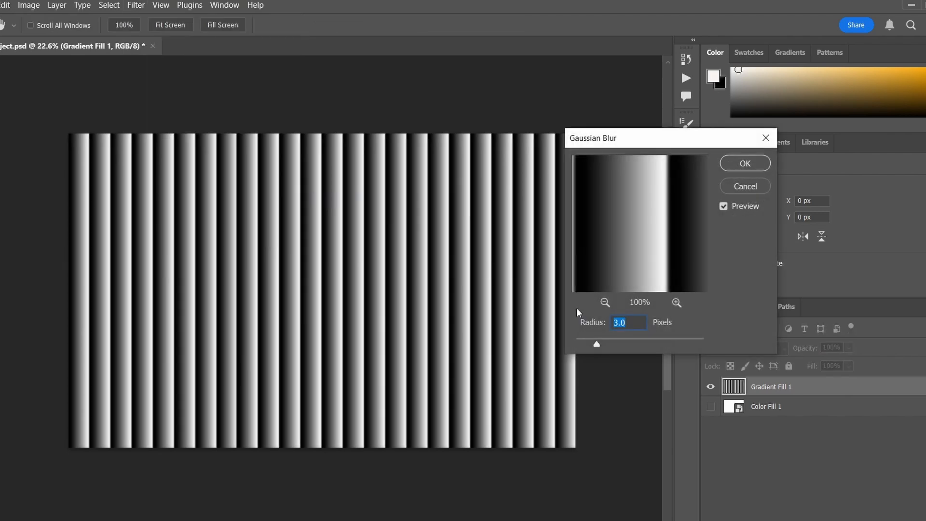
pyautogui.click(744, 163)
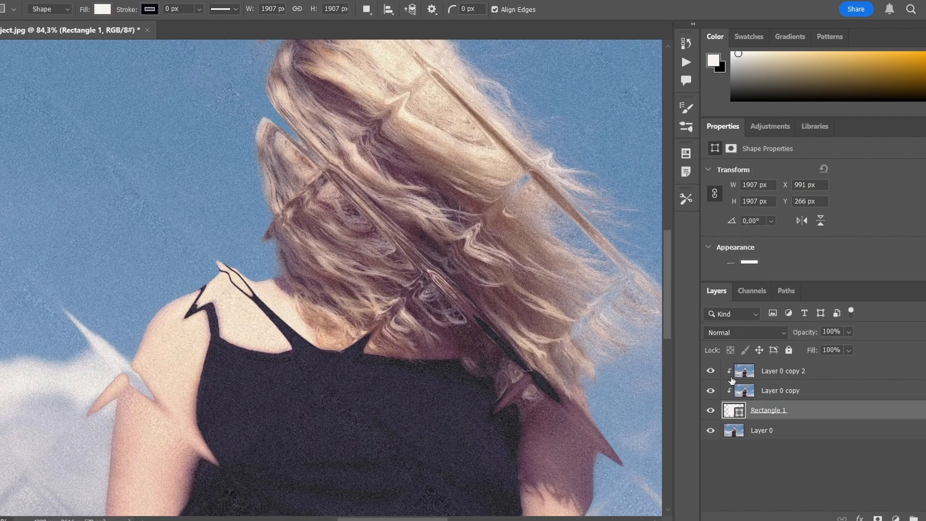
# Compare the photo with the Layer 0 copy 2 layer hidden and shown.
pyautogui.click(710, 377)
pyautogui.click(711, 376)
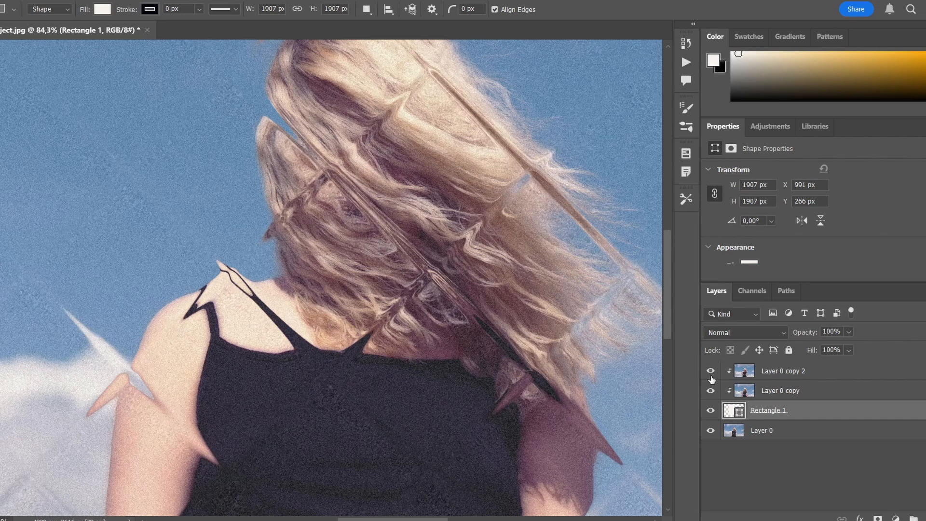
pyautogui.click(712, 376)
pyautogui.click(712, 375)
pyautogui.click(712, 376)
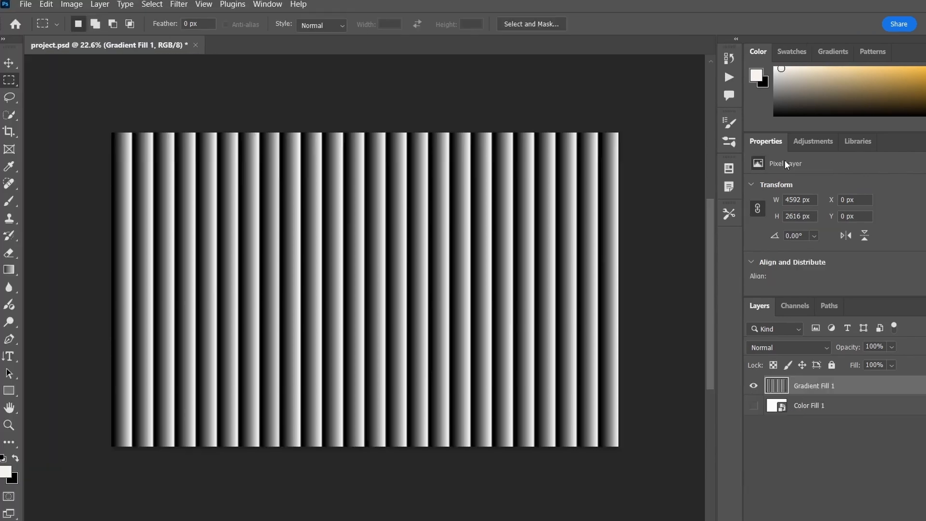
# Save the stripe document as a Photoshop file named GlassLine in the four video folder.
pyautogui.click(25, 4)
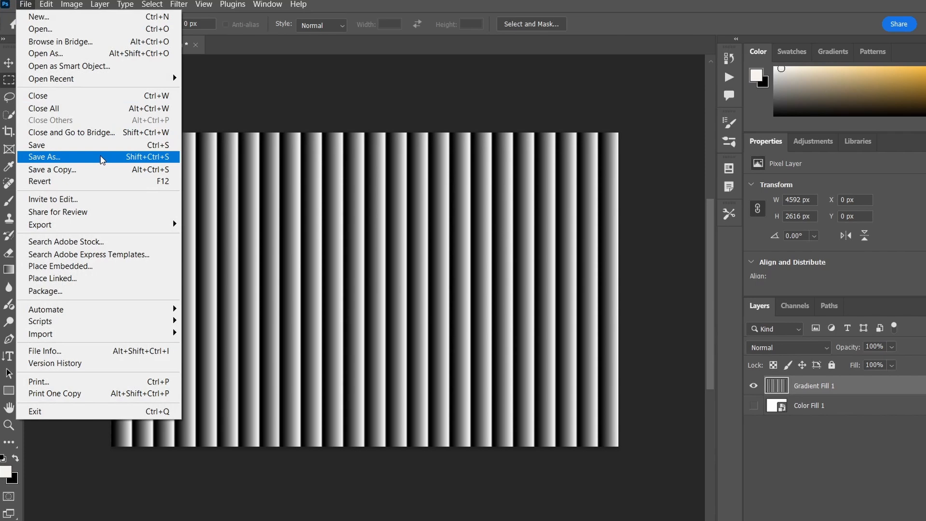
pyautogui.click(102, 158)
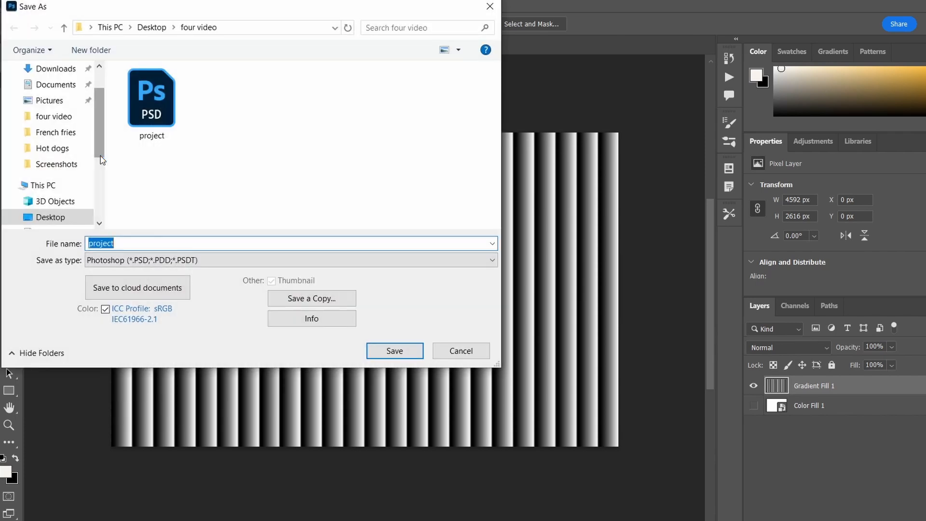
pyautogui.write('GlassLine')
pyautogui.click(395, 351)
pyautogui.click(653, 147)
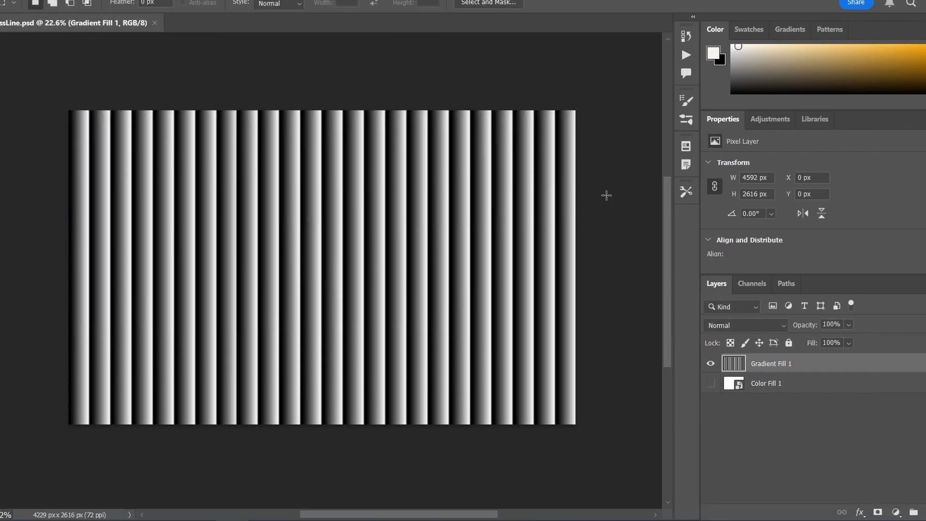
# Rotate the stripe layer 90° so the lines run horizontally, and stretch it to the canvas's full width.
pyautogui.hotkey('ctrl', 't')
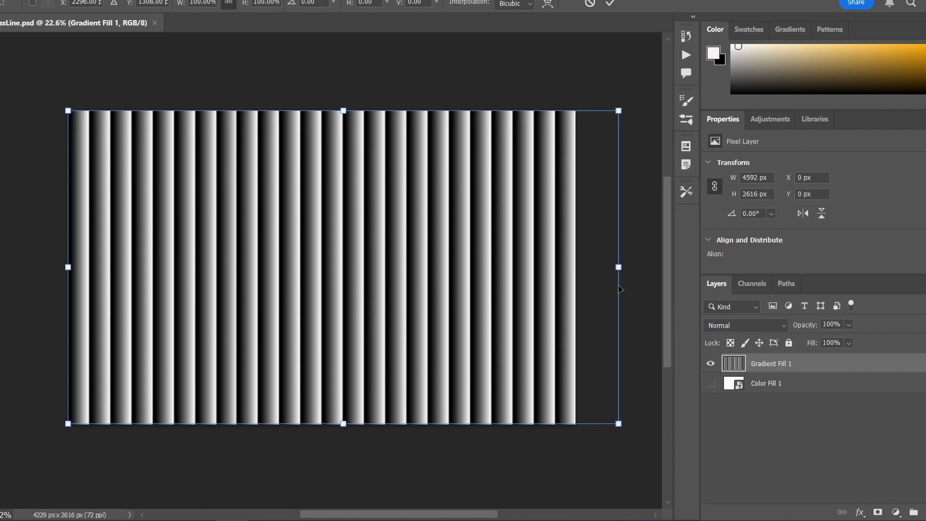
pyautogui.moveTo(634, 443); pyautogui.dragTo(238, 435)
pyautogui.moveTo(501, 266); pyautogui.dragTo(583, 267)
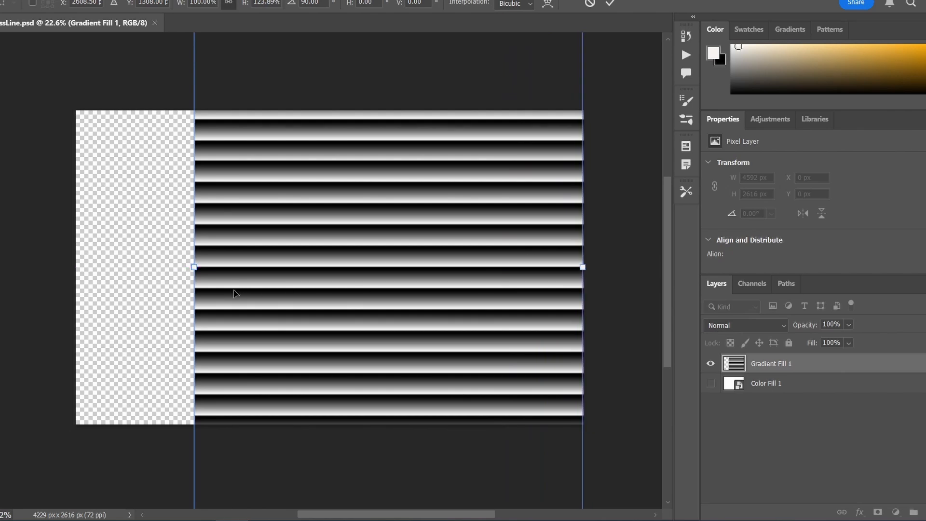
pyautogui.moveTo(193, 268); pyautogui.dragTo(76, 266)
pyautogui.click(610, 3)
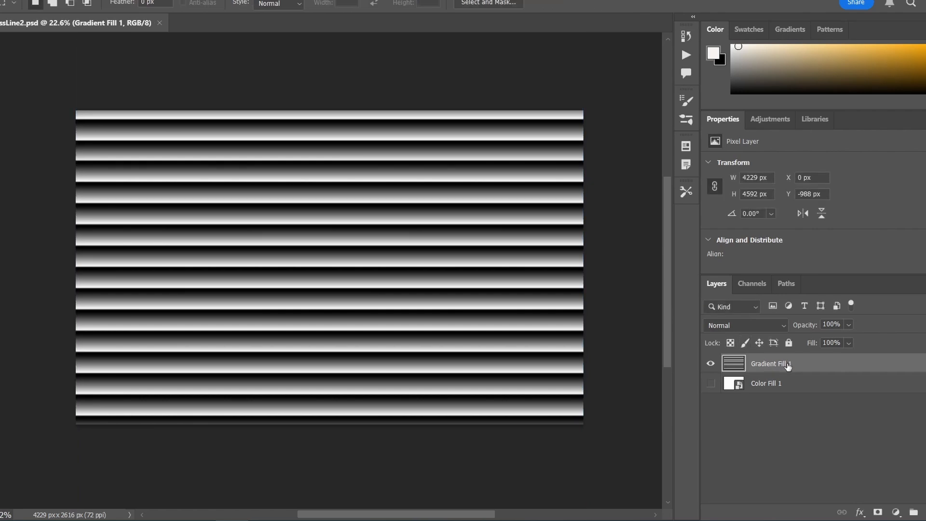
# Duplicate the horizontal stripe layer, rotate the copy 90° and centre it so vertical stripes cover the canvas.
pyautogui.hotkey('ctrl', 'j')
pyautogui.hotkey('ctrl', 't')
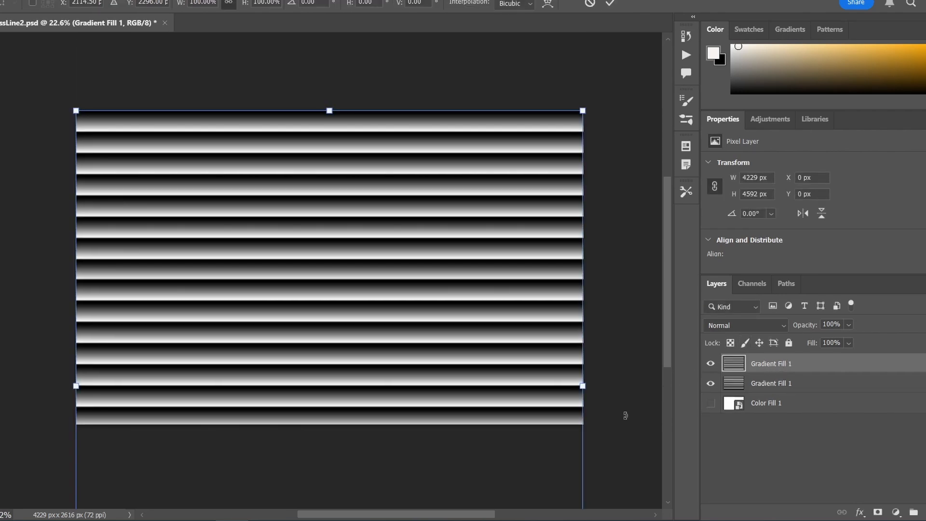
pyautogui.moveTo(598, 401); pyautogui.dragTo(336, 458)
pyautogui.moveTo(423, 373); pyautogui.dragTo(429, 253)
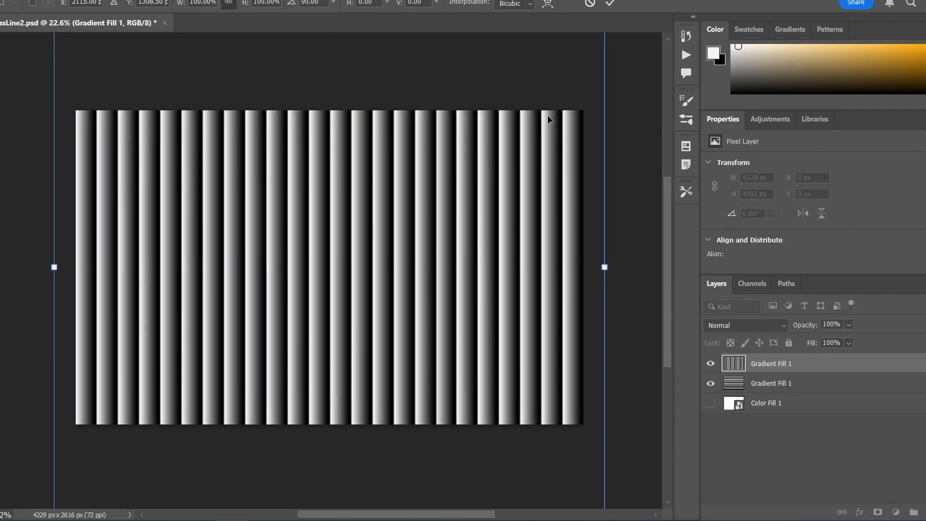
pyautogui.click(611, 3)
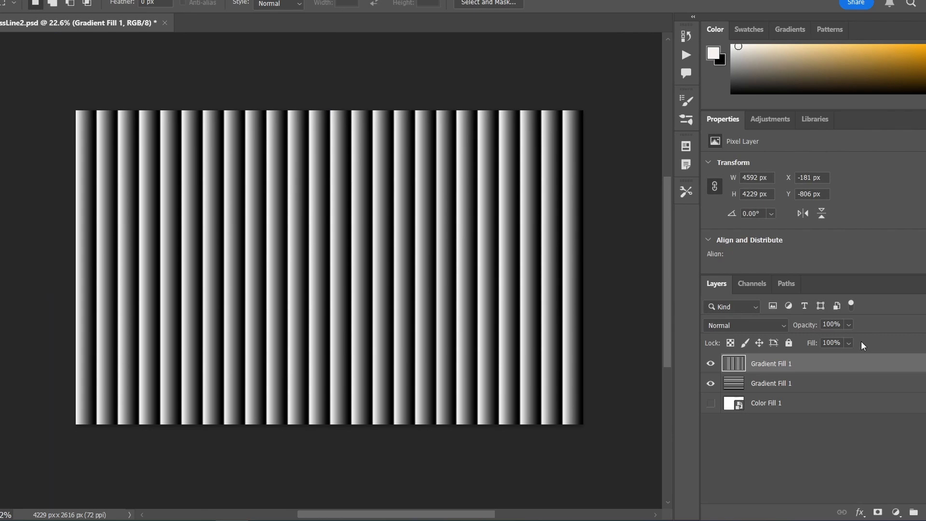
# Set the vertical stripe layer's opacity to 70% and merge it with the horizontal stripe layer.
pyautogui.click(830, 324)
pyautogui.write('70')
pyautogui.press('Return')
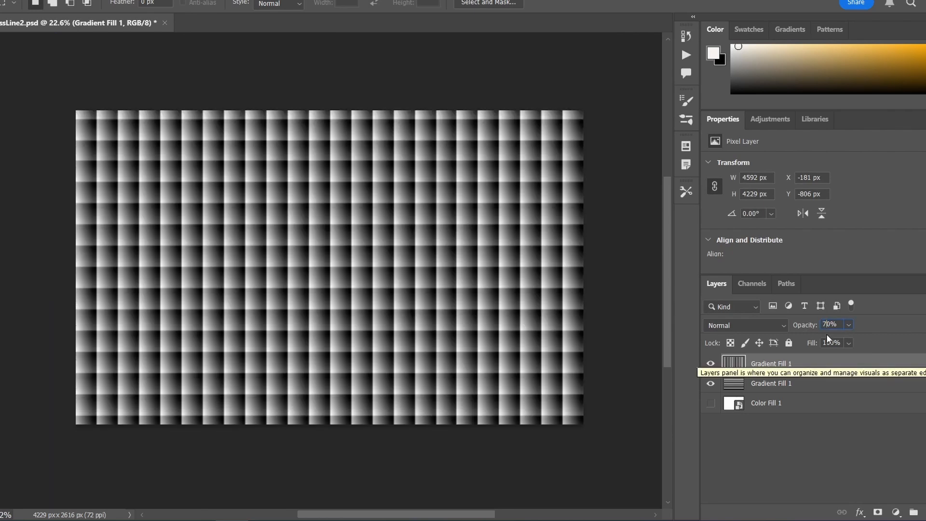
pyautogui.click(825, 383)
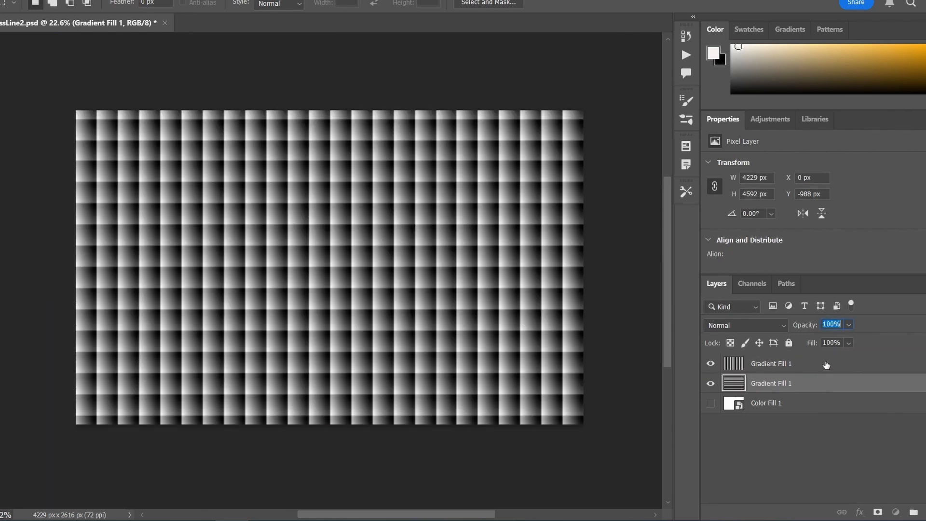
pyautogui.keyDown('shift'); pyautogui.click(826, 363); pyautogui.keyUp('shift')
pyautogui.rightClick(825, 363)
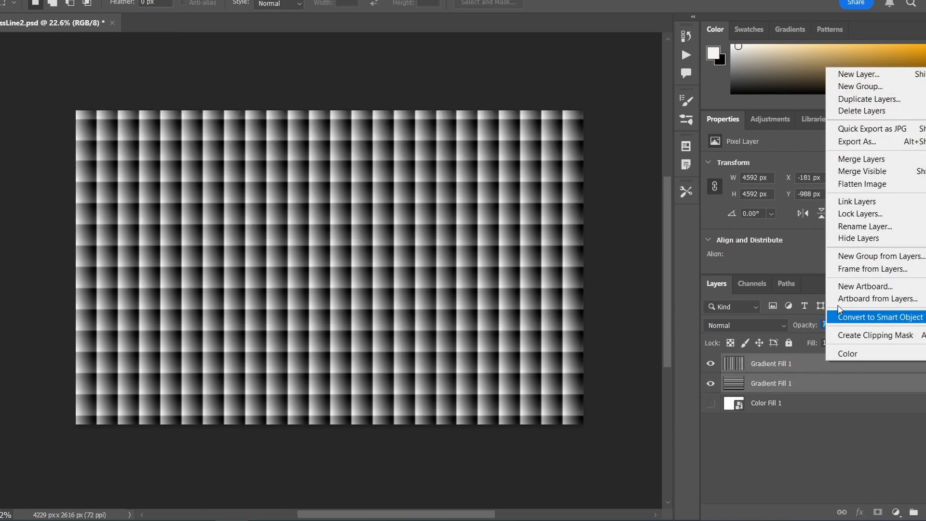
pyautogui.click(860, 158)
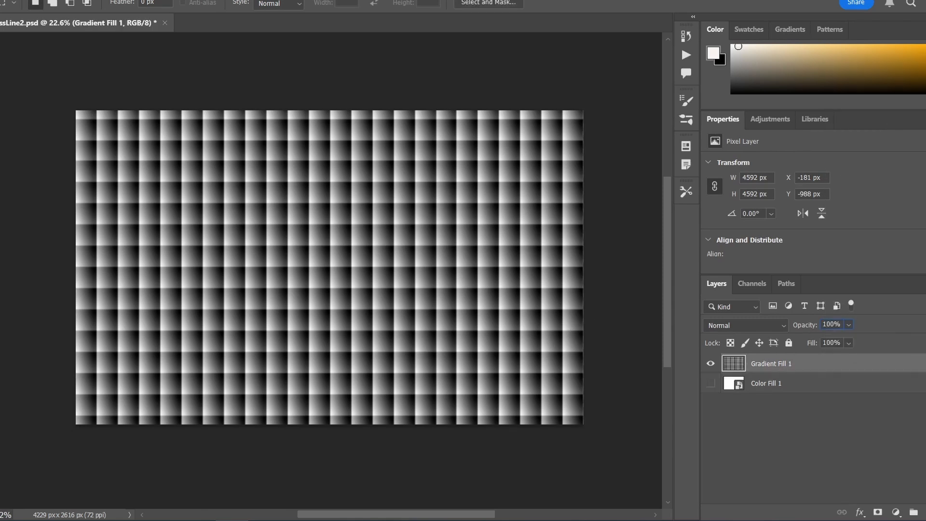
# Rotate the merged grid layer 45° and scale it to about 115% so the diagonal pattern covers the whole canvas.
pyautogui.hotkey('ctrl', 't')
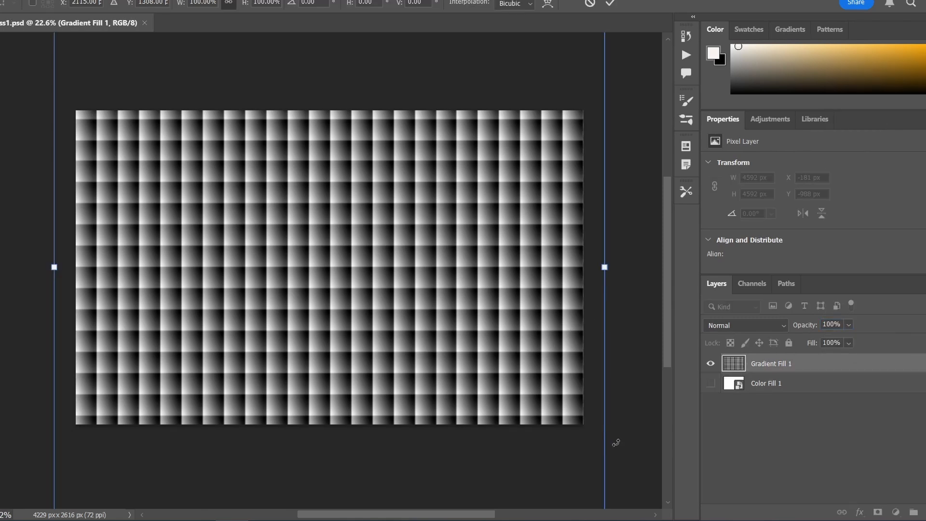
pyautogui.moveTo(620, 442); pyautogui.dragTo(434, 488)
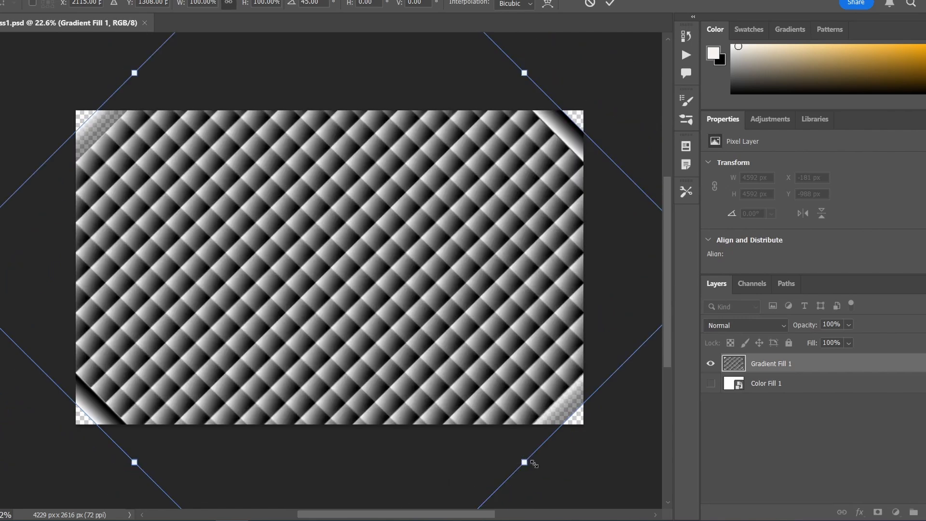
pyautogui.moveTo(534, 463); pyautogui.dragTo(549, 500)
pyautogui.moveTo(135, 72); pyautogui.dragTo(105, 43)
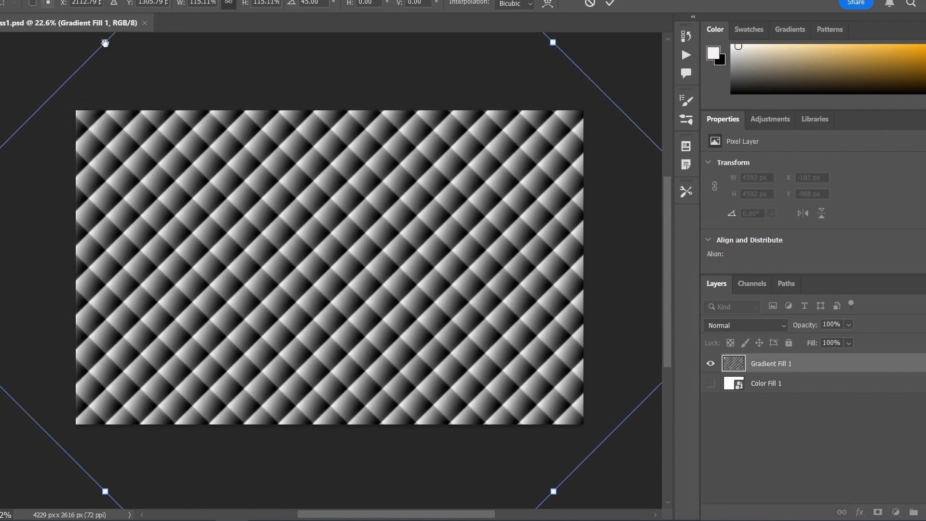
pyautogui.moveTo(332, 251); pyautogui.dragTo(343, 248)
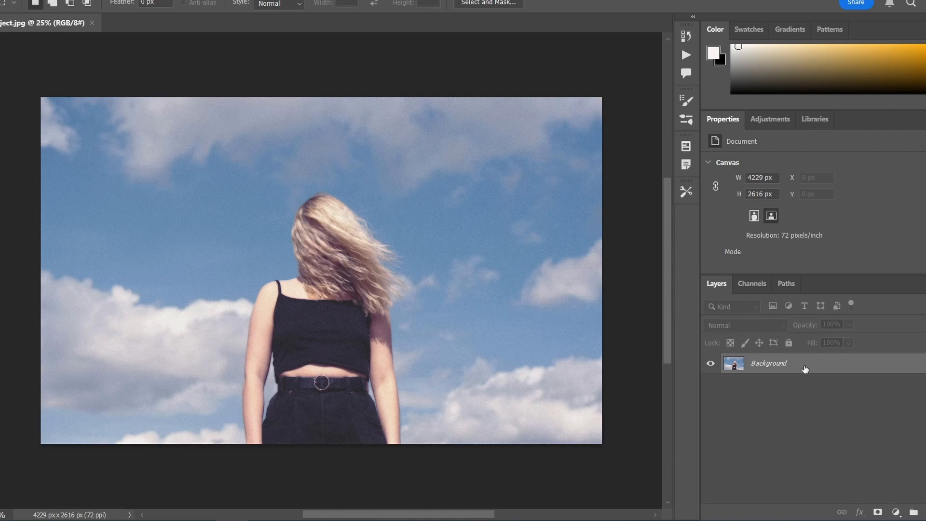
# Duplicate the Background layer of the project.jpg photo as Background copy.
pyautogui.rightClick(737, 363)
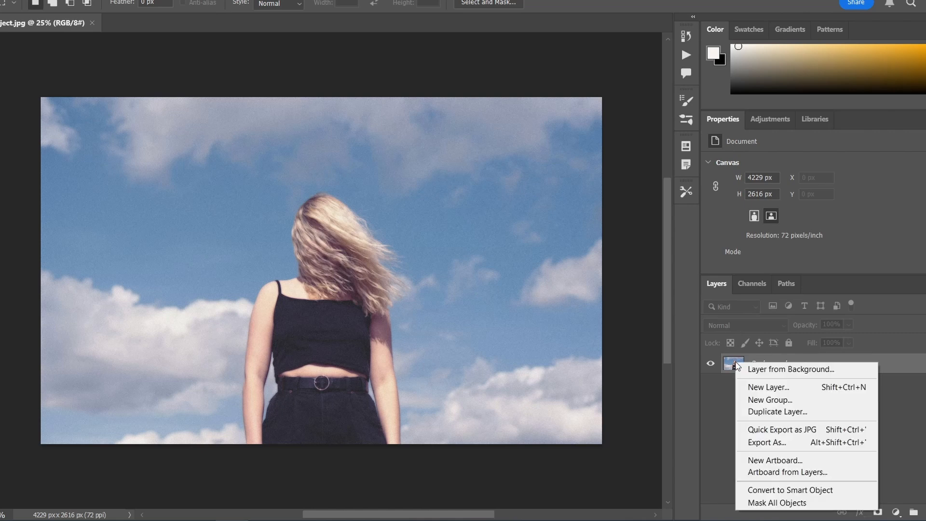
pyautogui.click(769, 413)
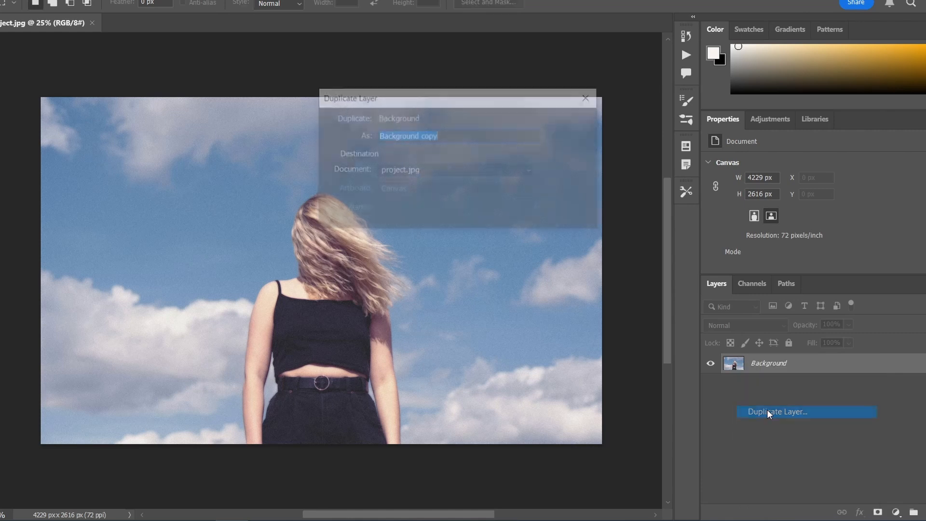
pyautogui.click(571, 123)
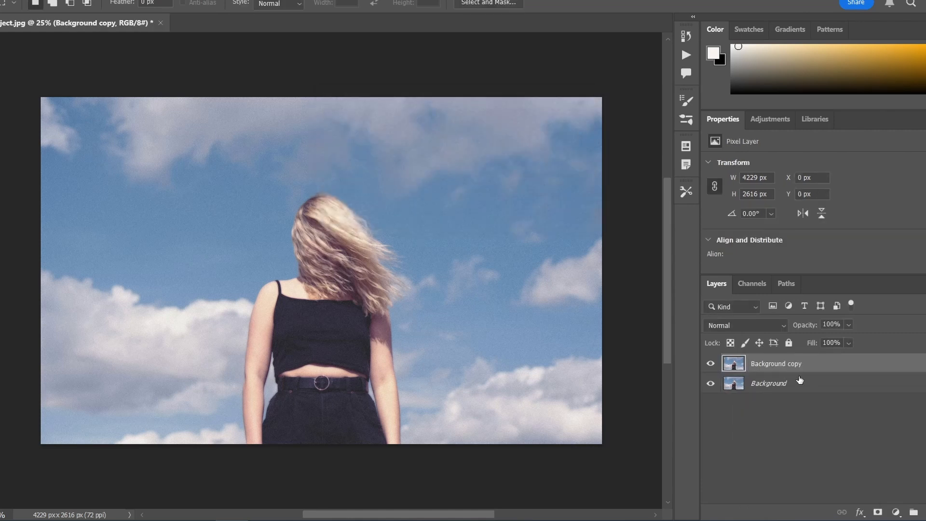
# Draw a rectangle about 1577 × 1966 px beneath the Background copy layer and clip the copy to it.
pyautogui.click(803, 384)
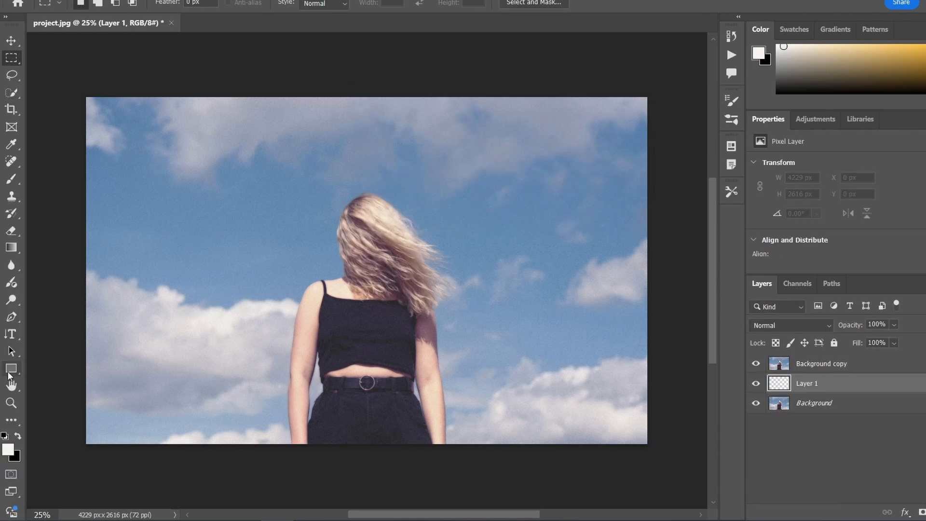
pyautogui.rightClick(8, 375)
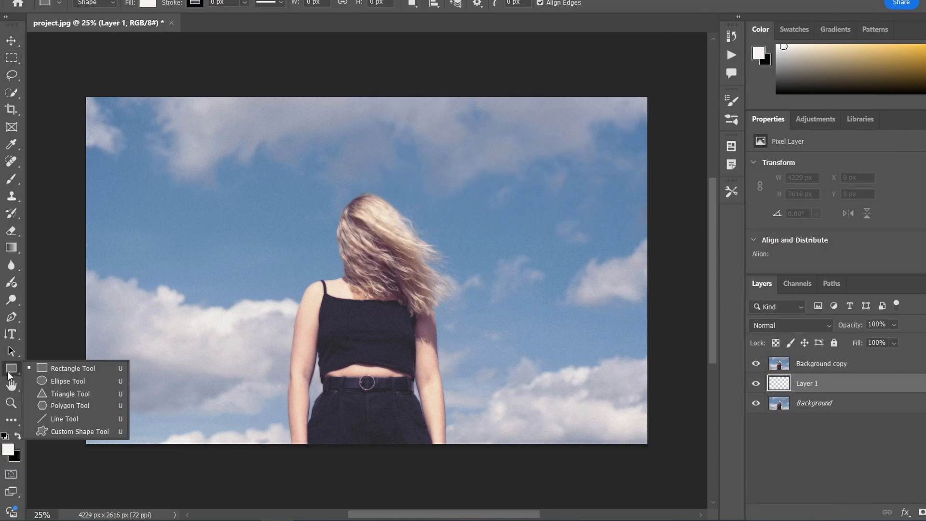
pyautogui.click(63, 370)
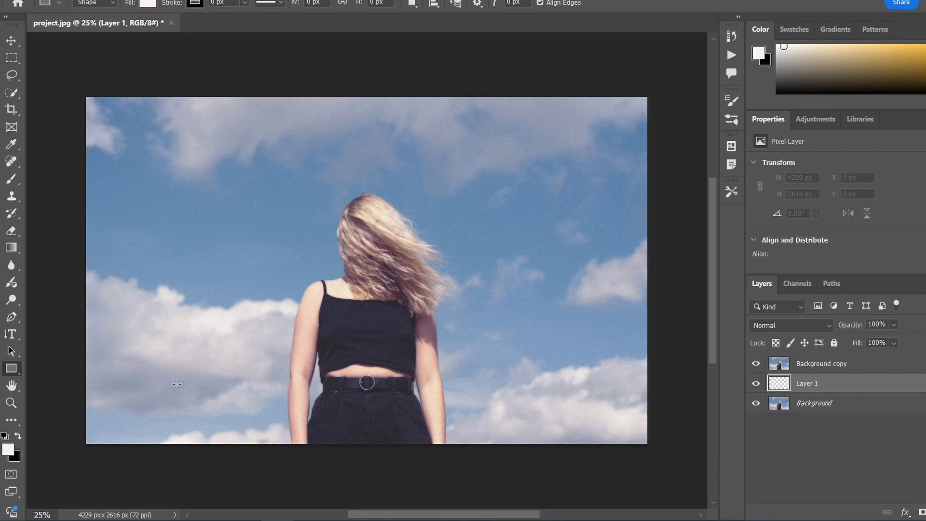
pyautogui.moveTo(171, 388); pyautogui.dragTo(333, 140)
pyautogui.click(792, 366)
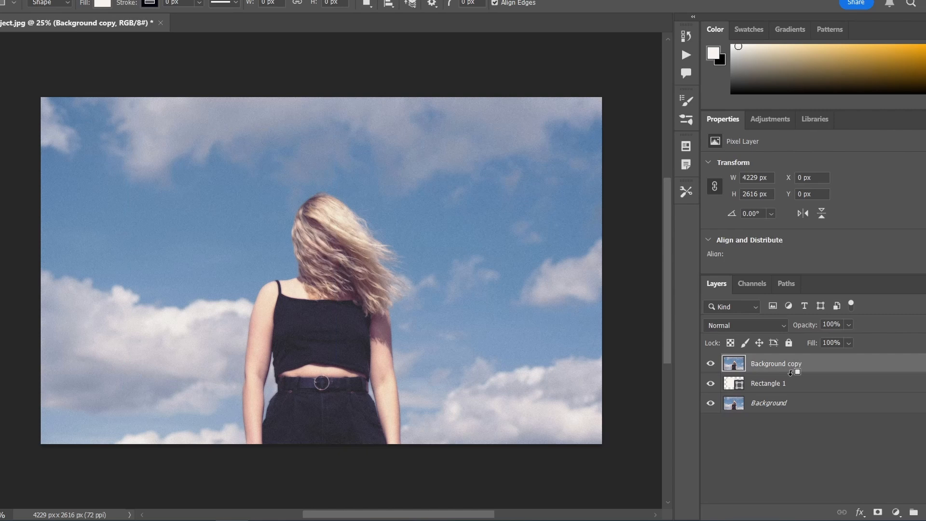
pyautogui.keyDown('alt'); pyautogui.click(791, 372); pyautogui.keyUp('alt')
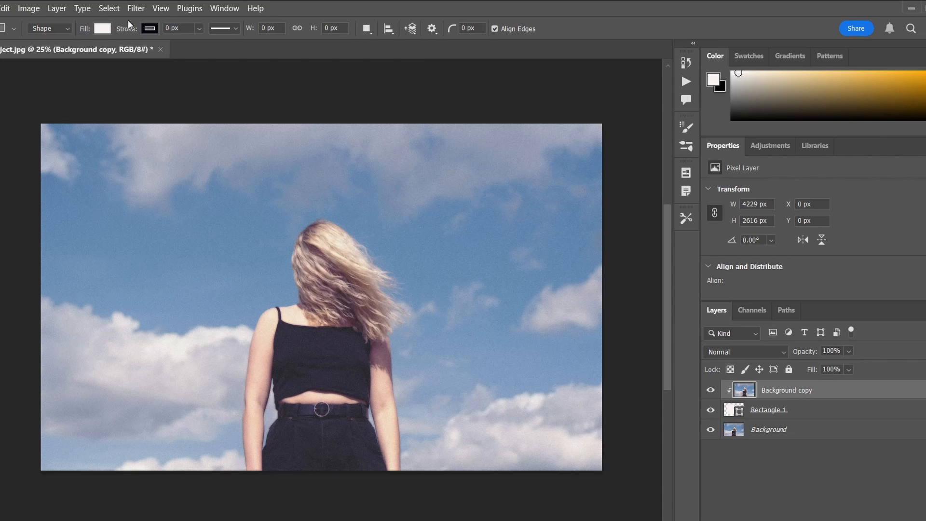
# Open the Glass filter from the Filter Gallery for Background copy and load the GlassLine PSD as its texture.
pyautogui.click(136, 8)
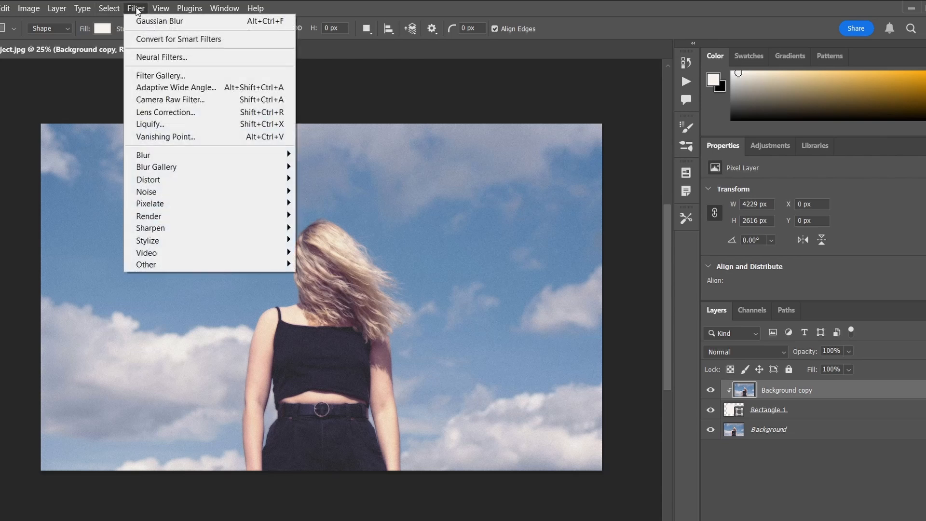
pyautogui.click(155, 76)
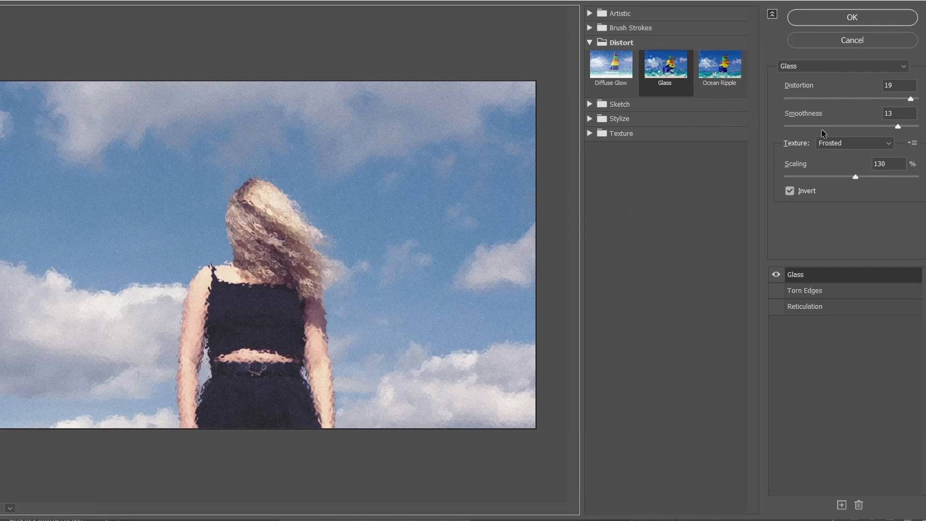
pyautogui.click(917, 144)
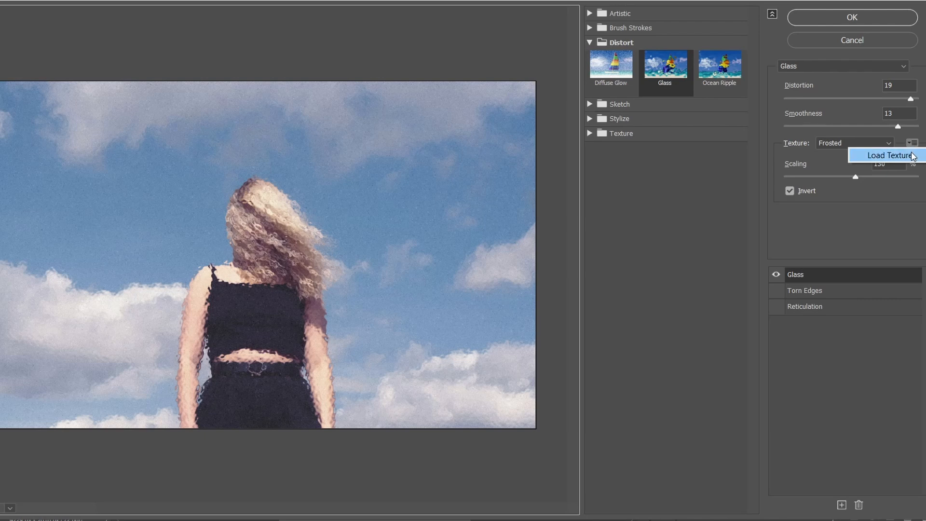
pyautogui.click(911, 155)
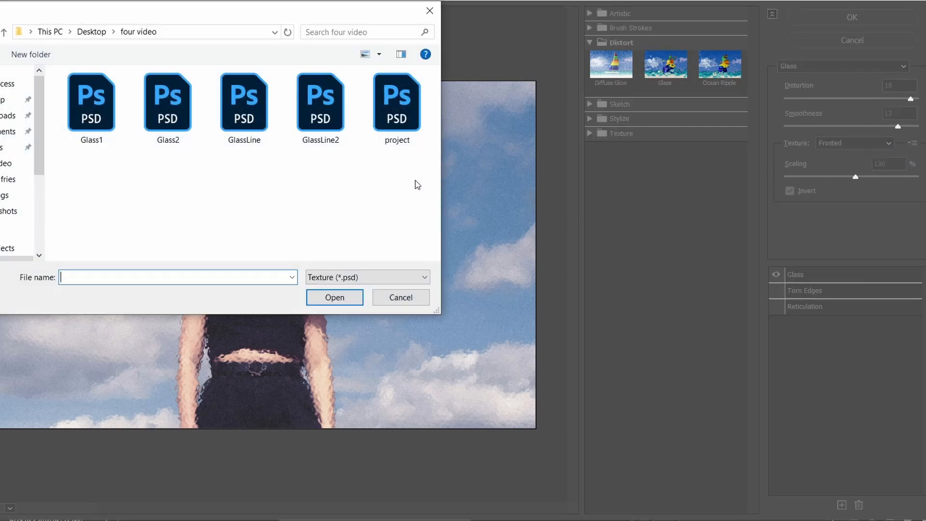
pyautogui.click(263, 134)
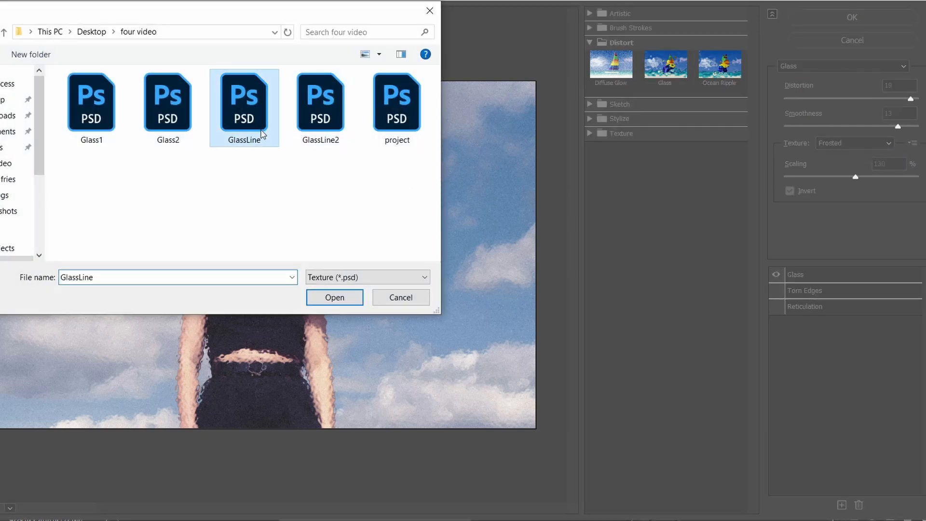
pyautogui.click(335, 297)
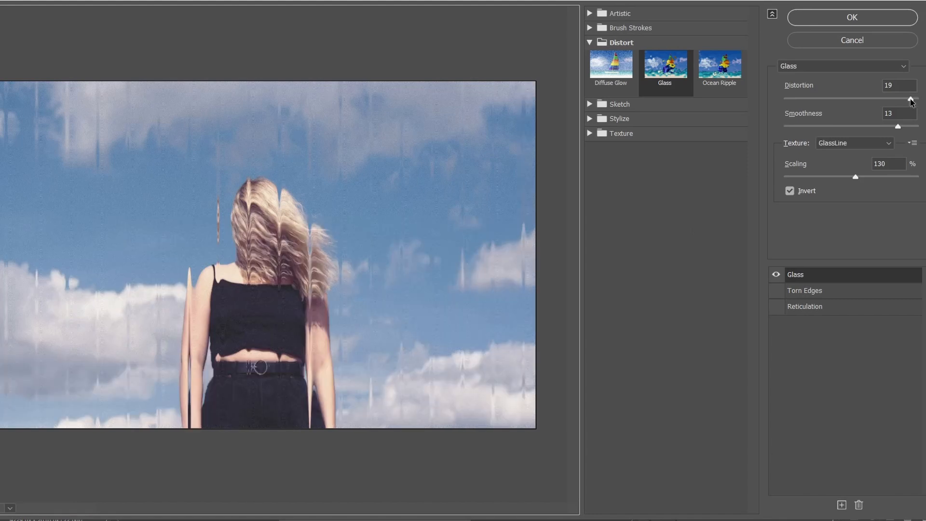
# Apply the Glass filter with Distortion 19, Smoothness 13, Scaling 127% and Invert enabled.
pyautogui.moveTo(911, 100); pyautogui.dragTo(807, 101)
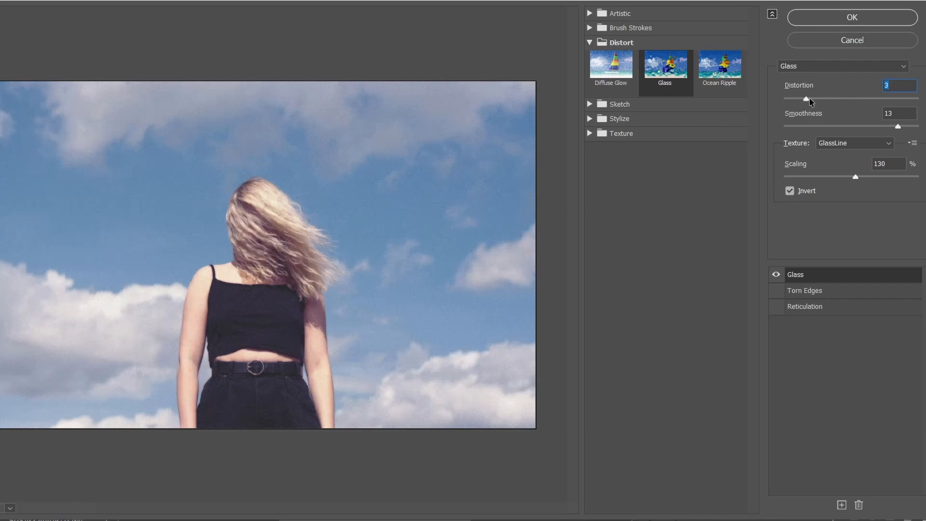
pyautogui.moveTo(810, 101); pyautogui.dragTo(901, 130)
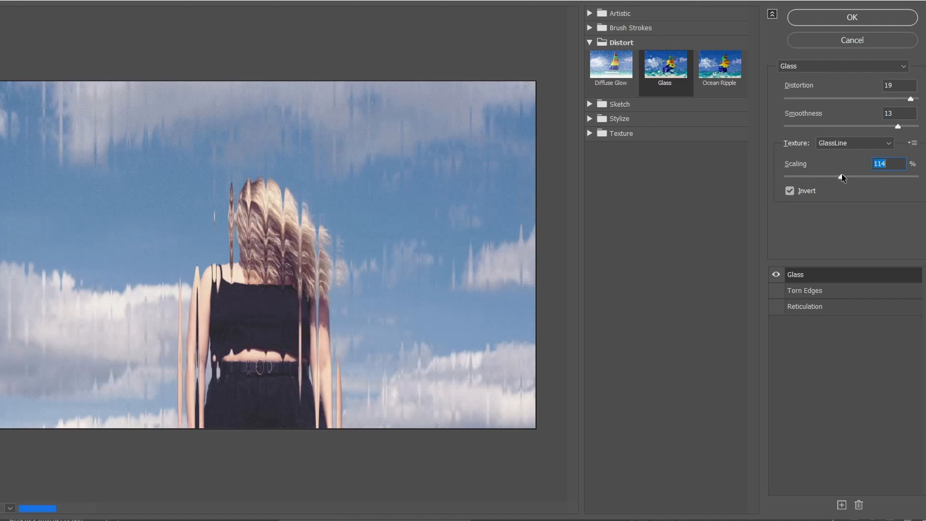
pyautogui.moveTo(841, 178); pyautogui.dragTo(873, 177)
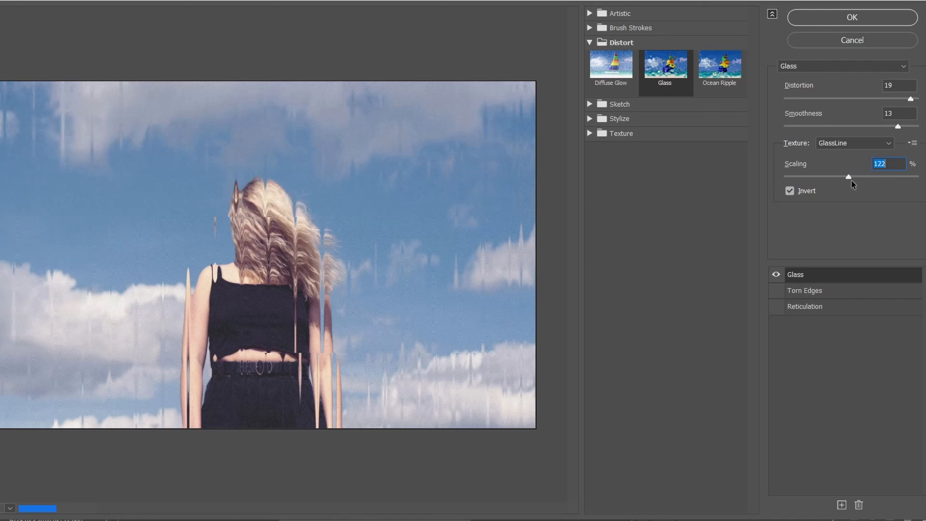
pyautogui.click(789, 191)
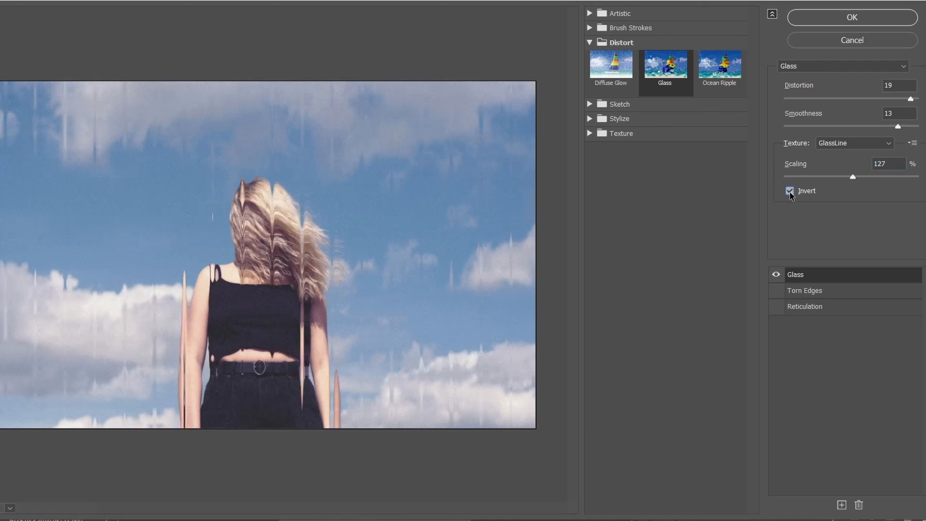
pyautogui.click(861, 22)
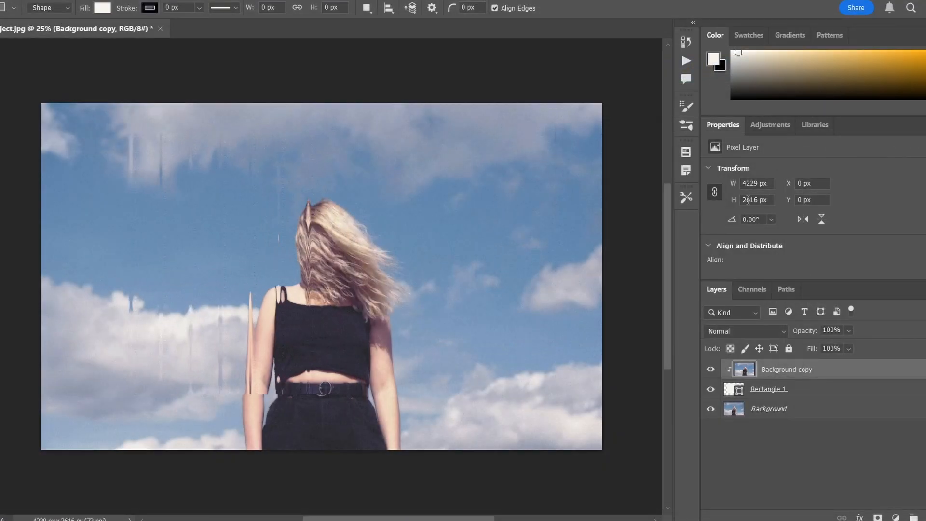
# Resize the Rectangle 1 shape to about 1932 px wide and full canvas height, aligned with the photo's left edge.
pyautogui.click(795, 397)
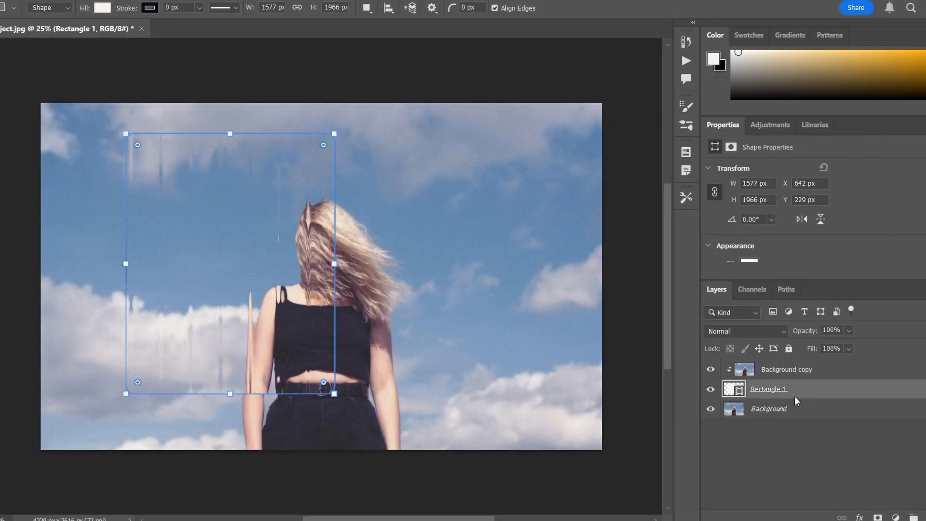
pyautogui.hotkey('ctrl', 't')
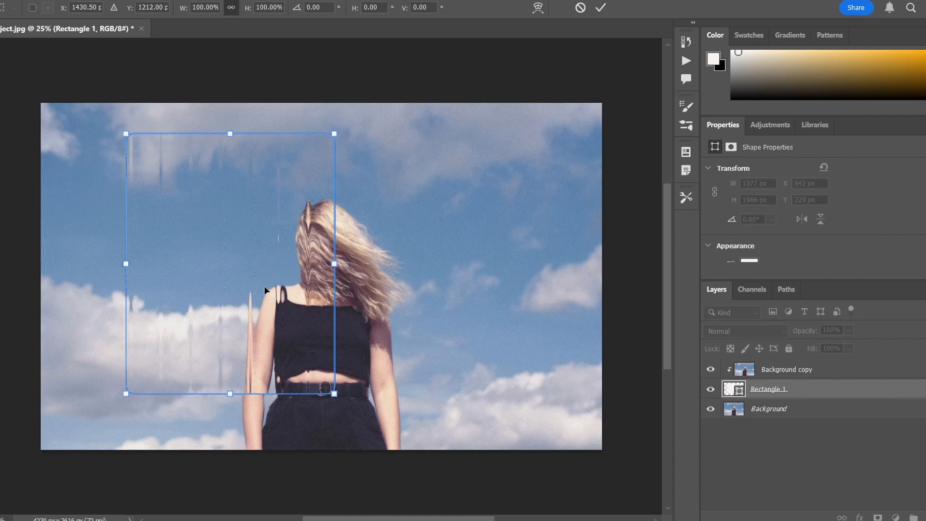
pyautogui.moveTo(270, 293); pyautogui.dragTo(250, 251)
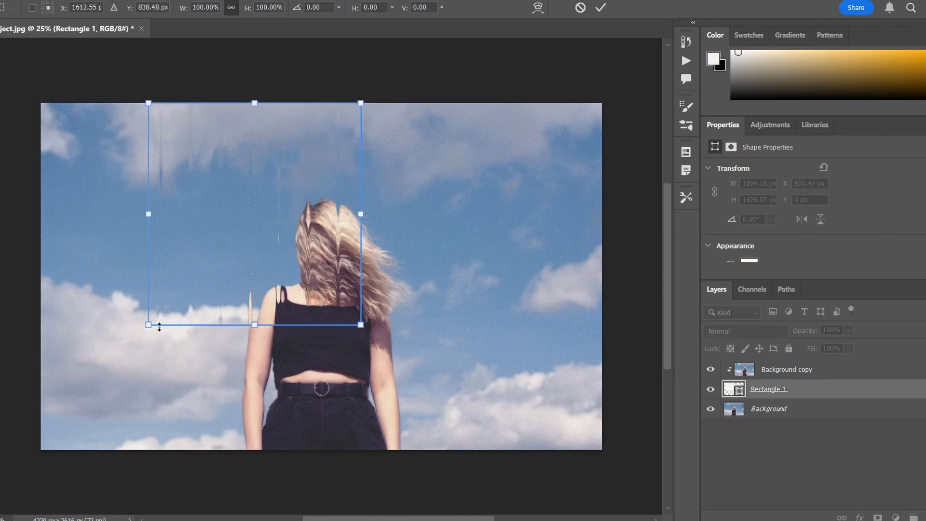
pyautogui.moveTo(151, 324); pyautogui.dragTo(104, 388)
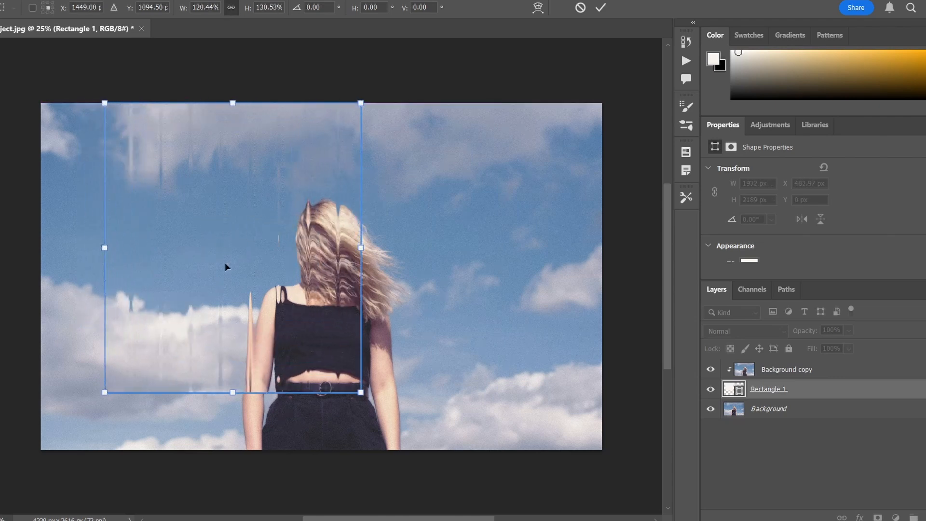
pyautogui.moveTo(225, 262); pyautogui.dragTo(163, 263)
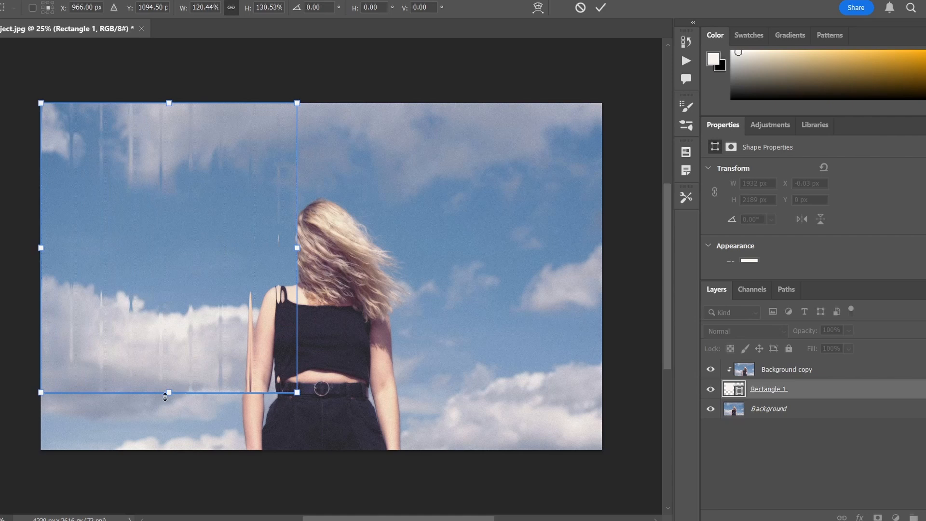
pyautogui.moveTo(168, 392); pyautogui.dragTo(169, 440)
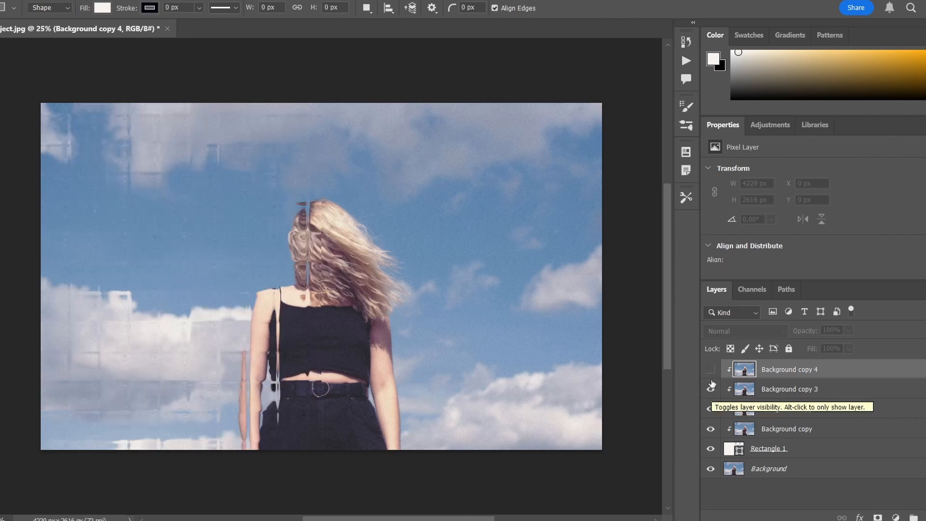
# Show the Background copy 4 layer to view its diagonal glass distortion on the photo.
pyautogui.click(711, 370)
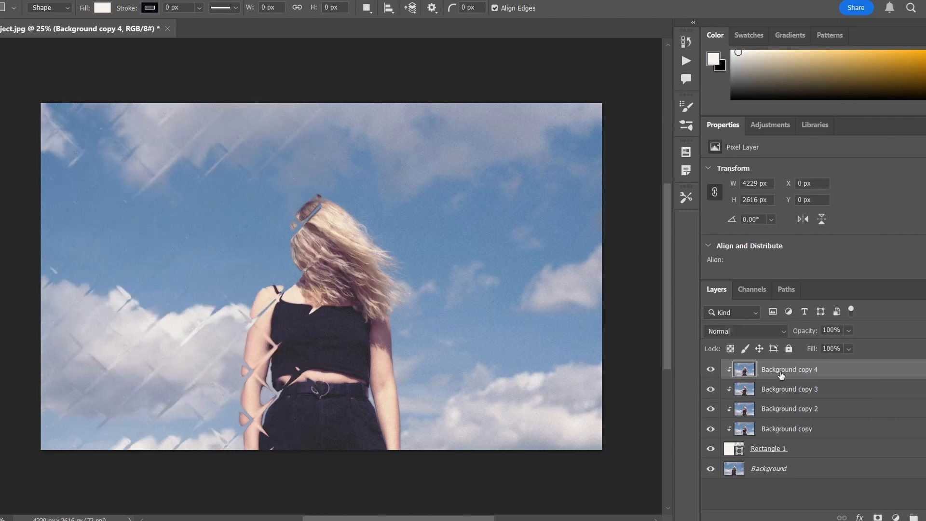